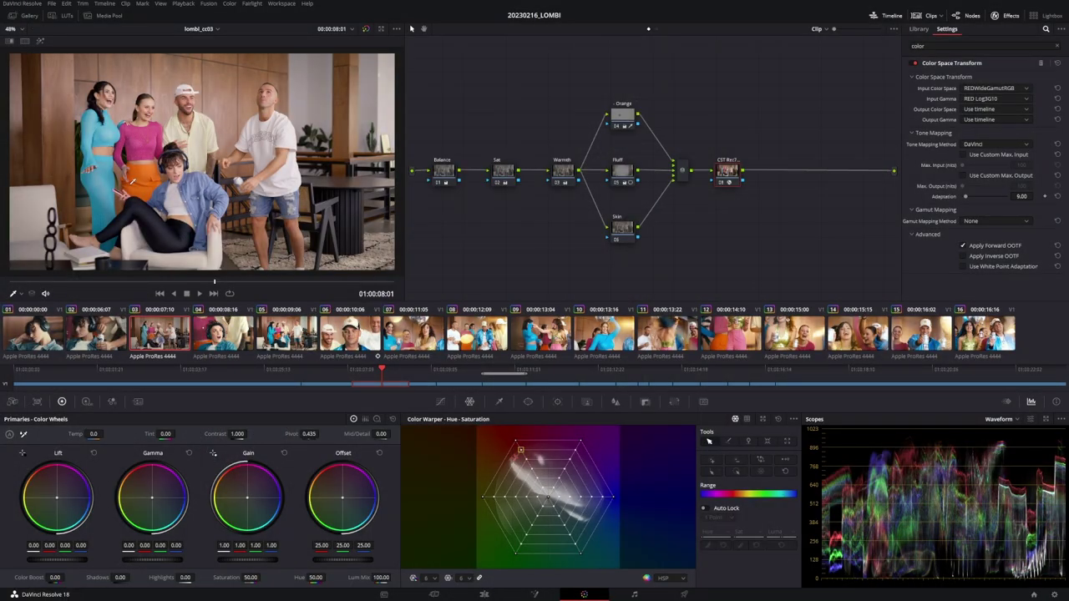
Step: Scrub through the clip and park the playhead at 00:00:07:24
{"action": "left_click_drag", "start_coordinate": [380, 375], "coordinate": [373, 375]}
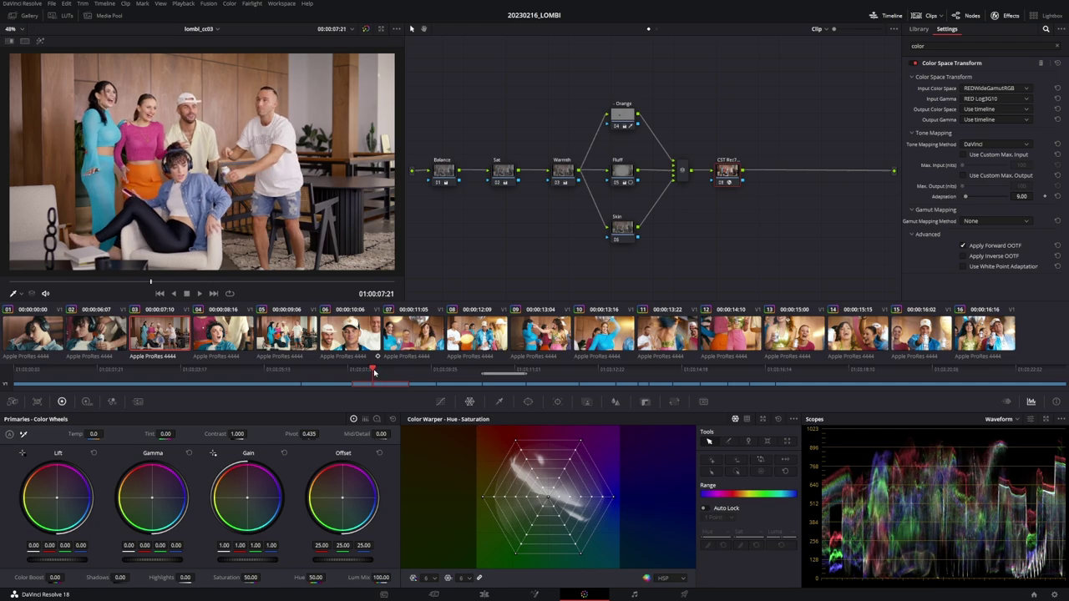
{"action": "left_click_drag", "start_coordinate": [374, 373], "coordinate": [381, 375]}
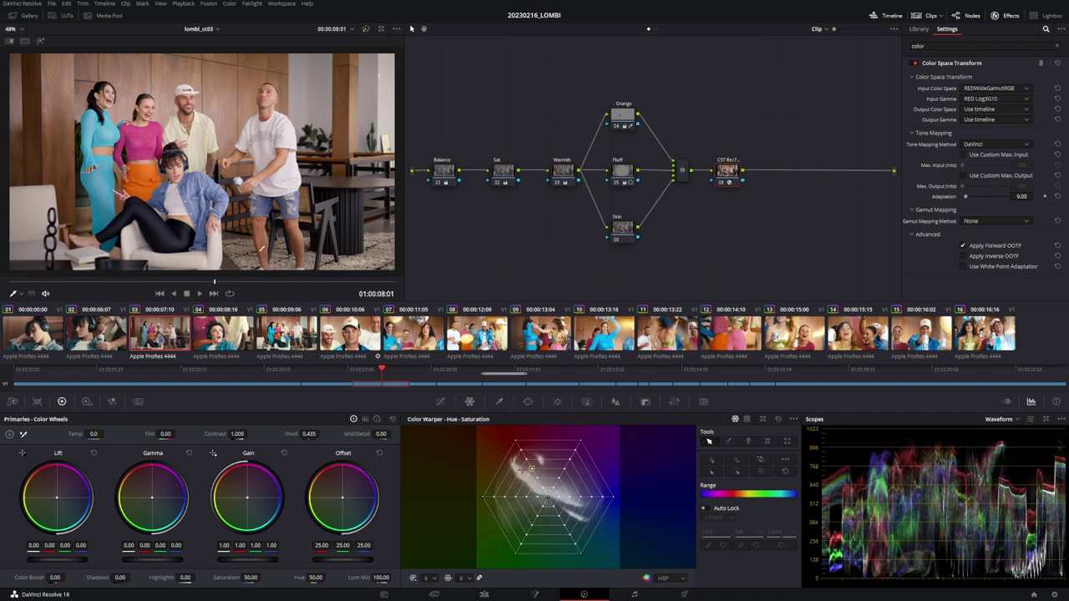
{"action": "left_click", "coordinate": [378, 376]}
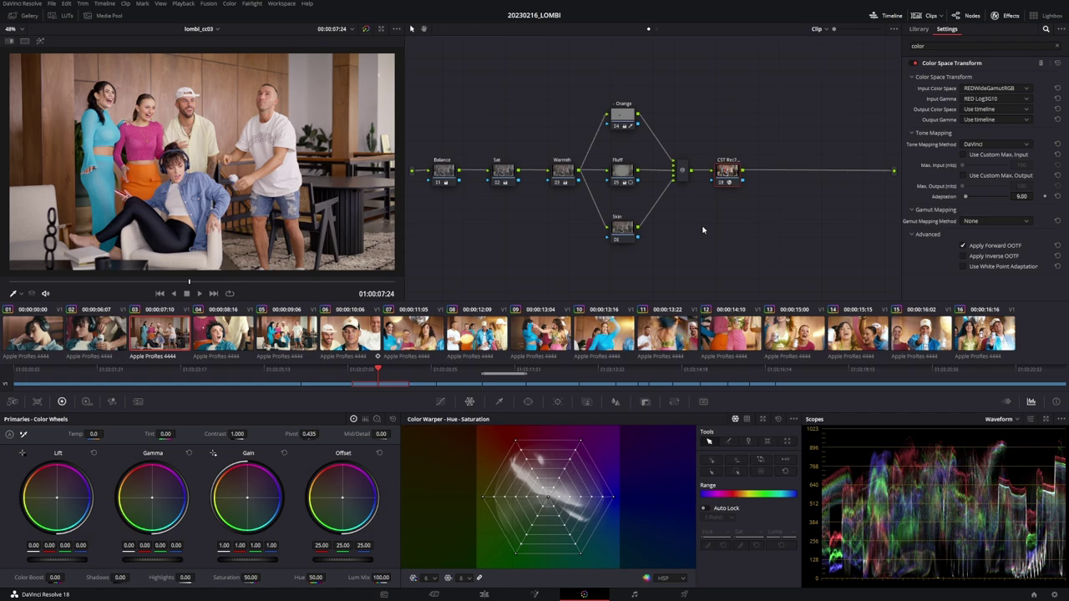
Step: Nudge the Color Space Transform node up-left and view the color management settings without changing anything
{"action": "left_click", "coordinate": [730, 177]}
{"action": "left_click_drag", "start_coordinate": [735, 176], "coordinate": [732, 176]}
{"action": "left_click_drag", "start_coordinate": [736, 188], "coordinate": [734, 187]}
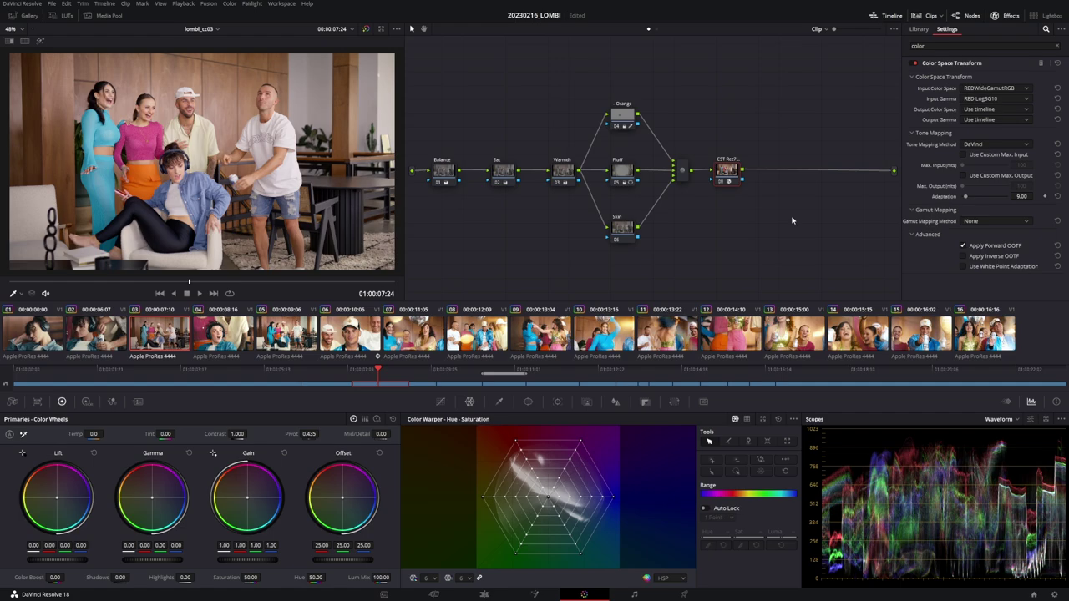
{"action": "left_click", "coordinate": [1056, 594]}
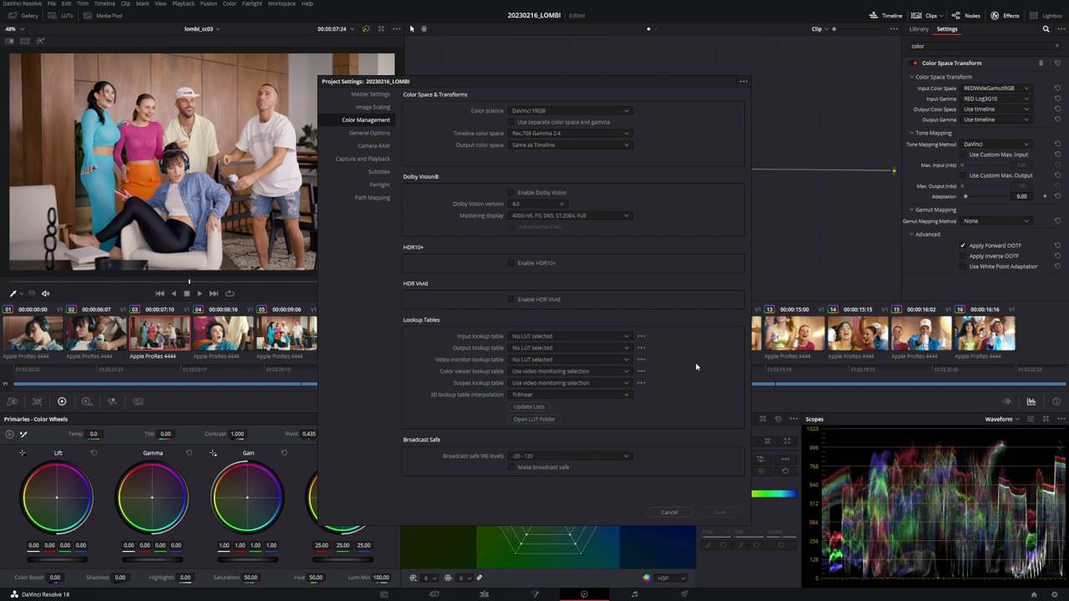
{"action": "left_click", "coordinate": [668, 512]}
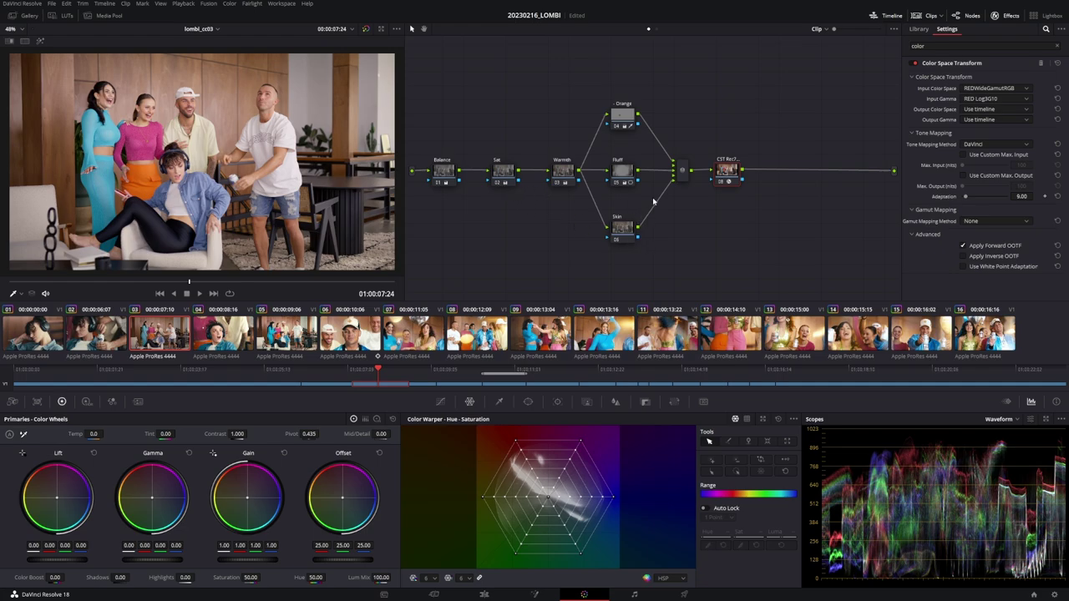
Step: Bypass the Color Space Transform node to view the log image, then restore the Rec709 image
{"action": "left_click", "coordinate": [442, 171]}
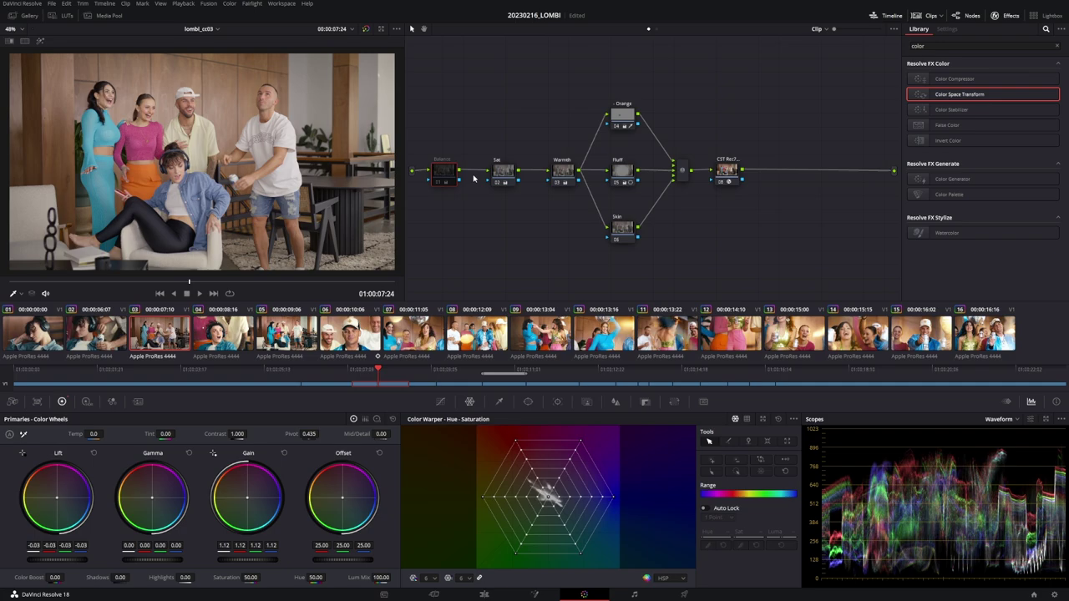
{"action": "left_click", "coordinate": [727, 171]}
{"action": "key", "text": "ctrl+d"}
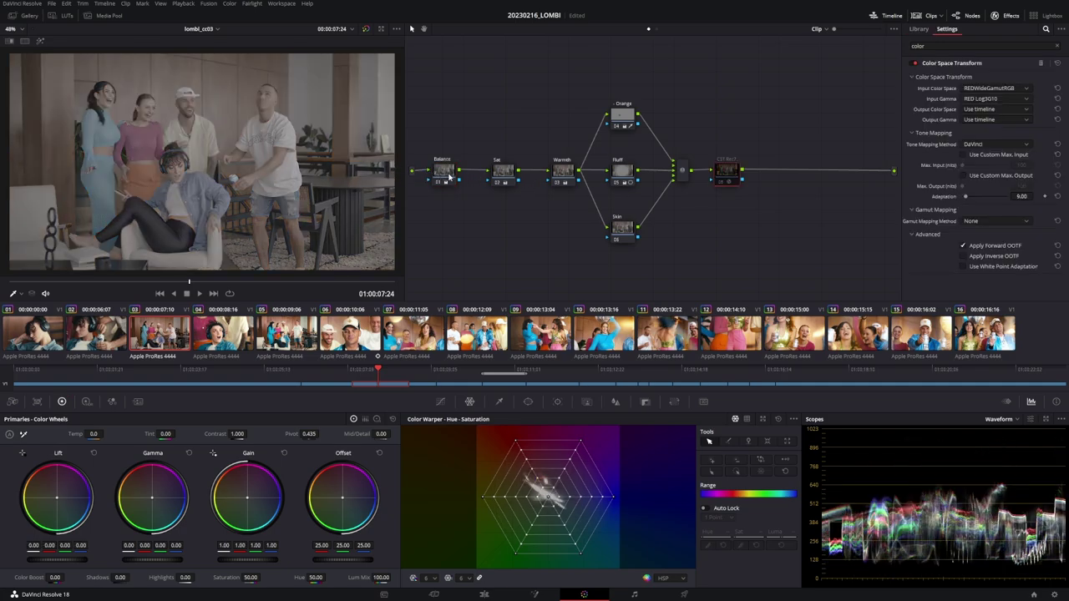
{"action": "left_click", "coordinate": [447, 173]}
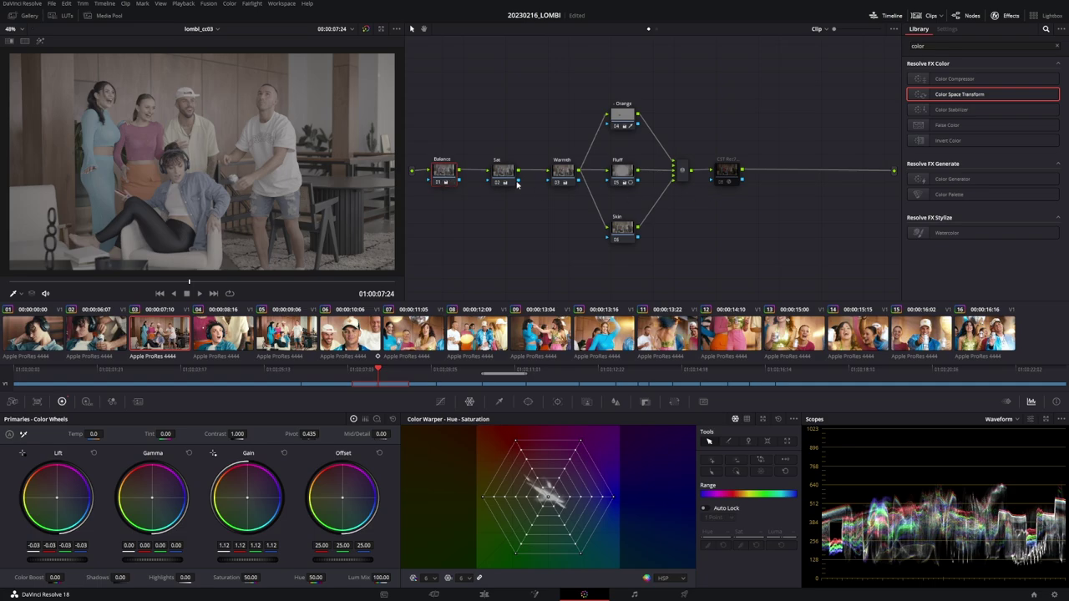
{"action": "left_click_drag", "start_coordinate": [737, 179], "coordinate": [735, 176]}
{"action": "left_click", "coordinate": [918, 28]}
Step: Toggle the Balance, Sat and Warmth nodes off and on to judge each one's effect
{"action": "key", "text": "ctrl+d"}
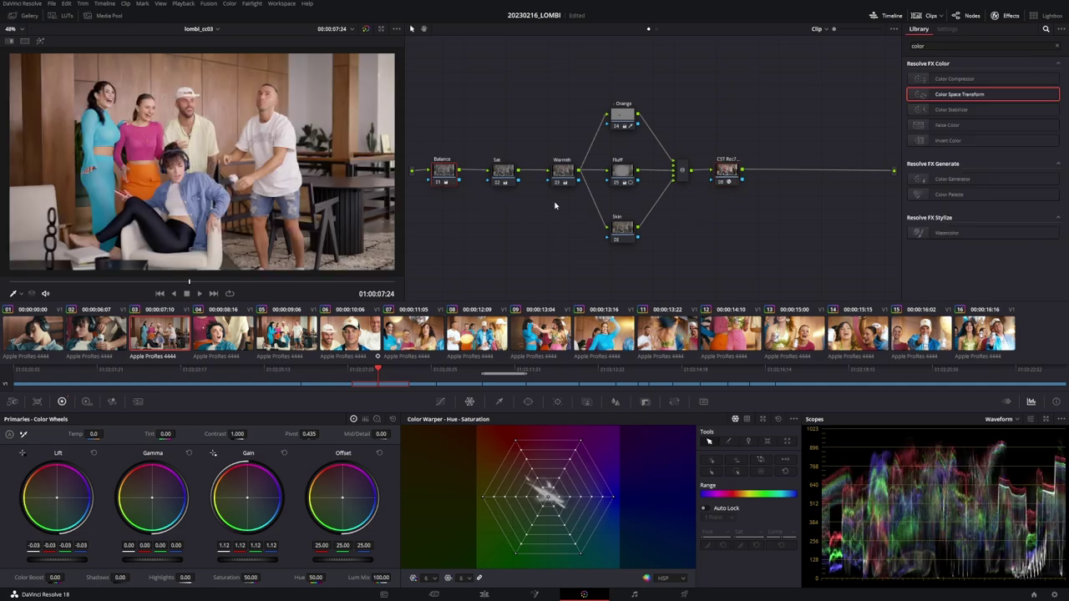
{"action": "key", "text": "ctrl+d"}
{"action": "key", "text": "shift+semicolon"}
{"action": "key", "text": "ctrl+d"}
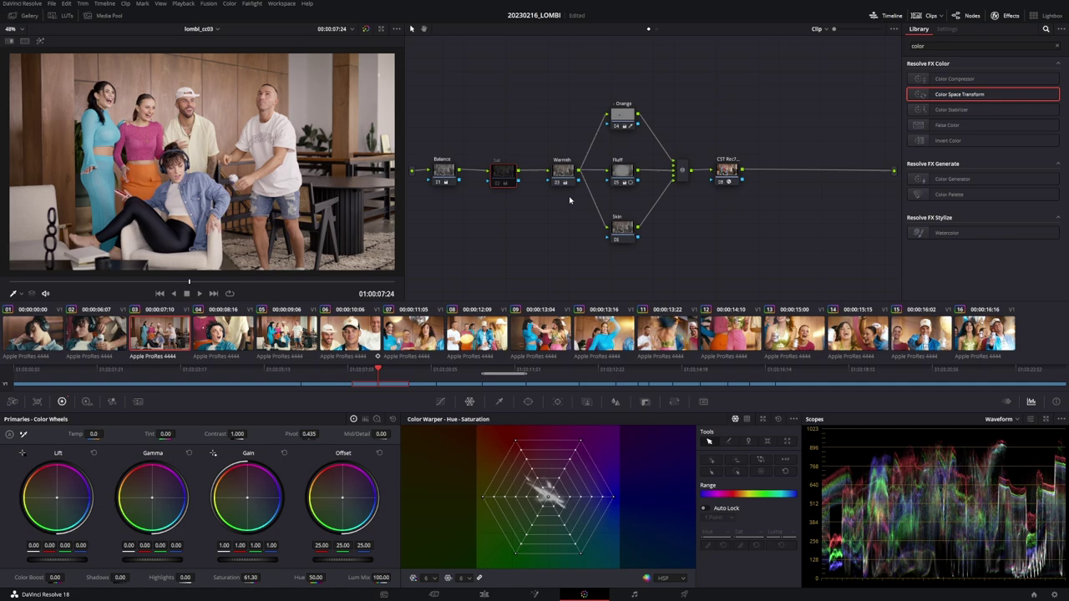
{"action": "key", "text": "ctrl+d"}
{"action": "key", "text": "shift+semicolon"}
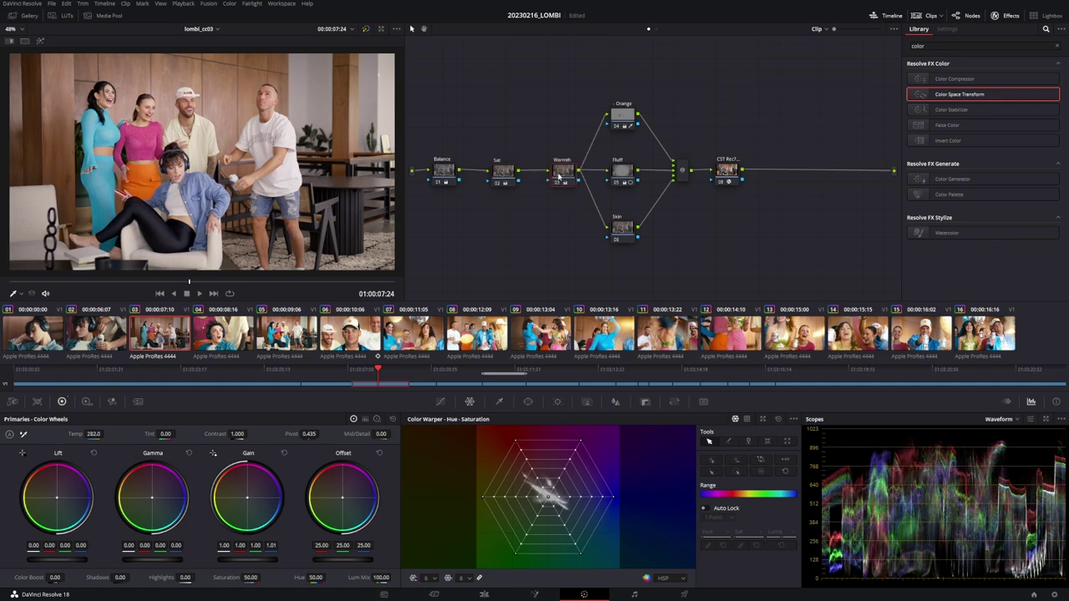
{"action": "key", "text": "ctrl+d"}
{"action": "key", "text": "ctrl+d"}
Step: Move the Orange node slightly higher in the graph and bypass the Fluff node to compare
{"action": "left_click", "coordinate": [624, 177]}
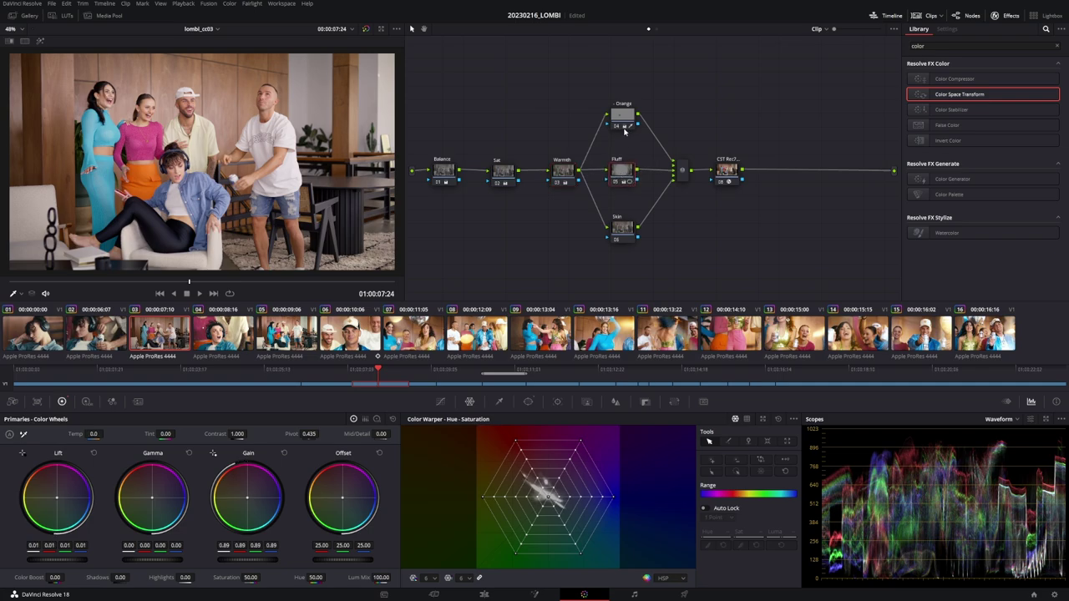
{"action": "left_click", "coordinate": [617, 117]}
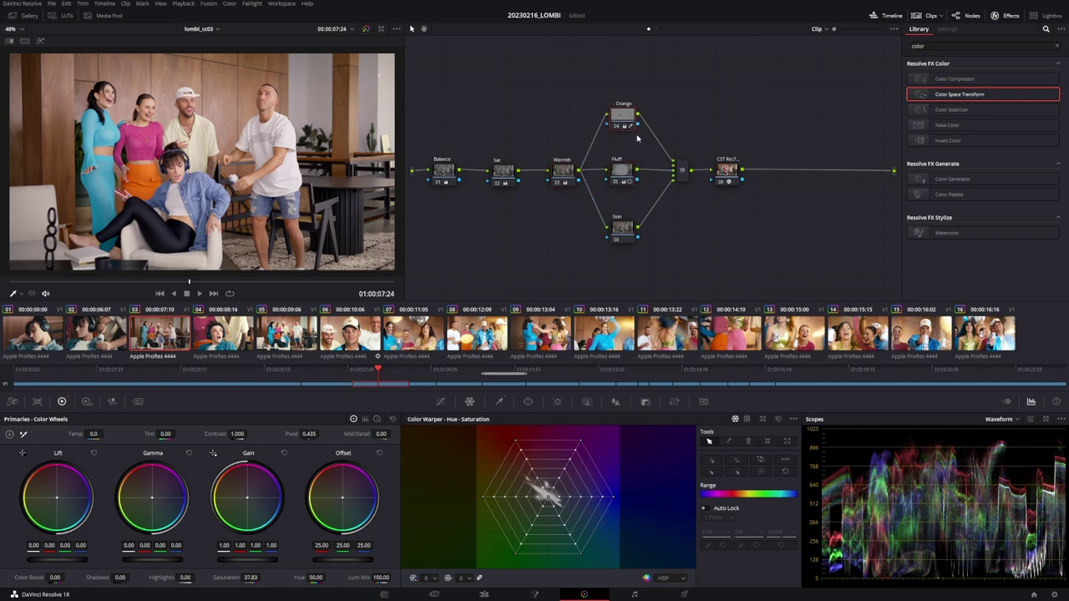
{"action": "left_click_drag", "start_coordinate": [622, 115], "coordinate": [623, 111]}
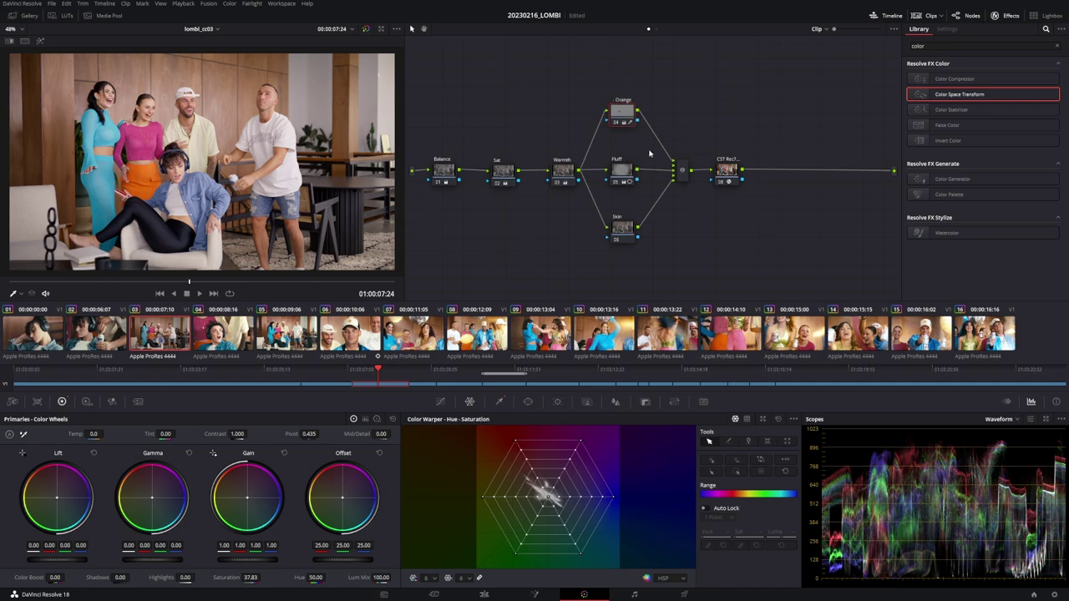
{"action": "left_click", "coordinate": [622, 176]}
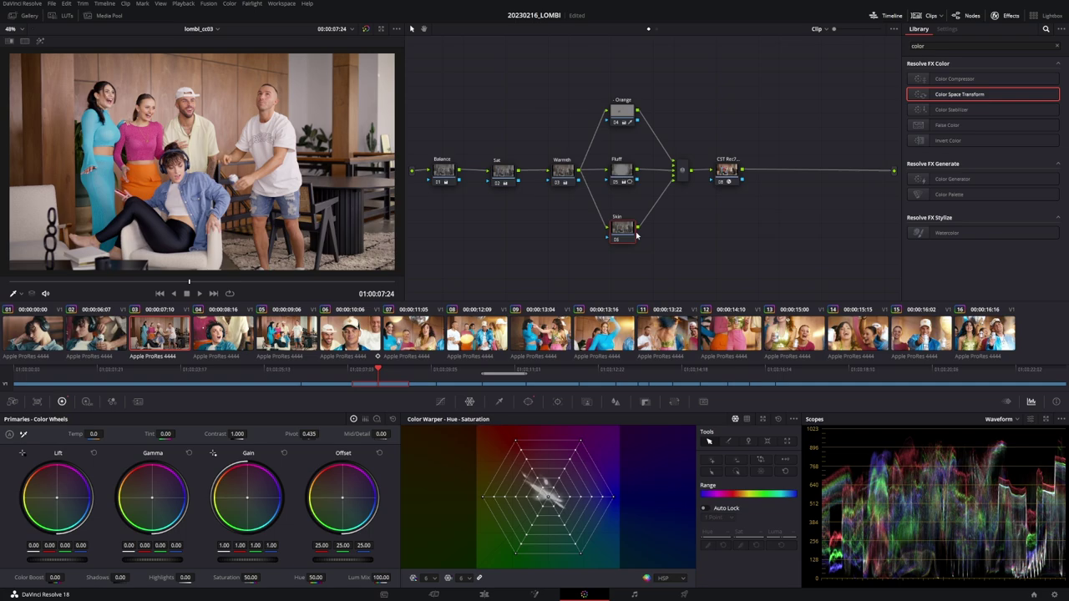
{"action": "key", "text": "ctrl+d"}
{"action": "key", "text": "ctrl+d"}
{"action": "key", "text": "ctrl+d"}
{"action": "key", "text": "ctrl+d"}
{"action": "key", "text": "ctrl+d"}
{"action": "key", "text": "ctrl+d"}
{"action": "key", "text": "ctrl+d"}
{"action": "key", "text": "ctrl+d"}
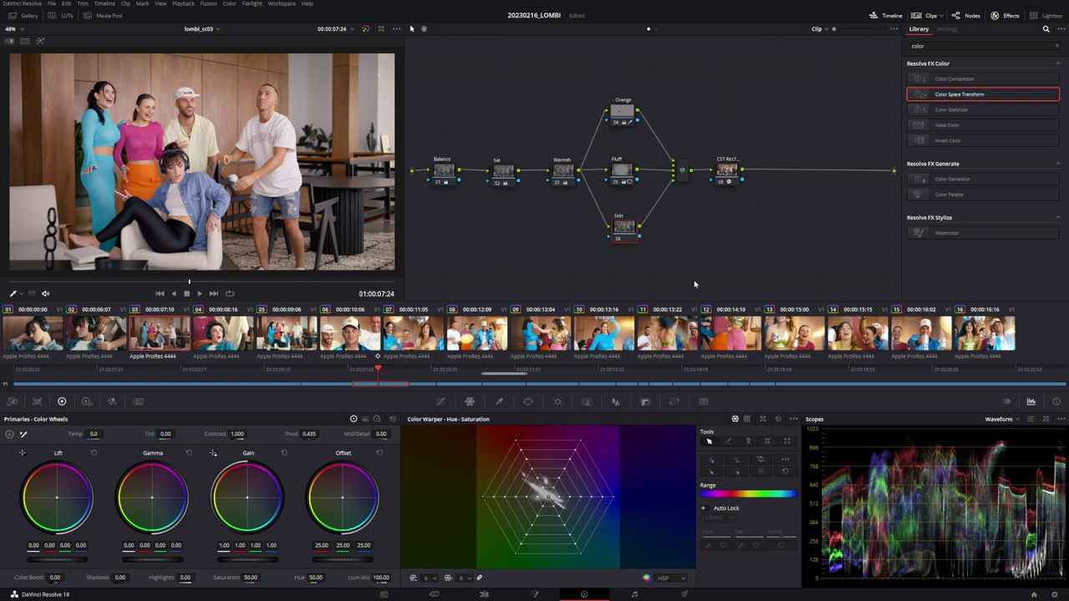
Step: Save the project and nudge the Color Space Transform node slightly left
{"action": "key", "text": "ctrl+s"}
{"action": "left_click", "coordinate": [730, 172]}
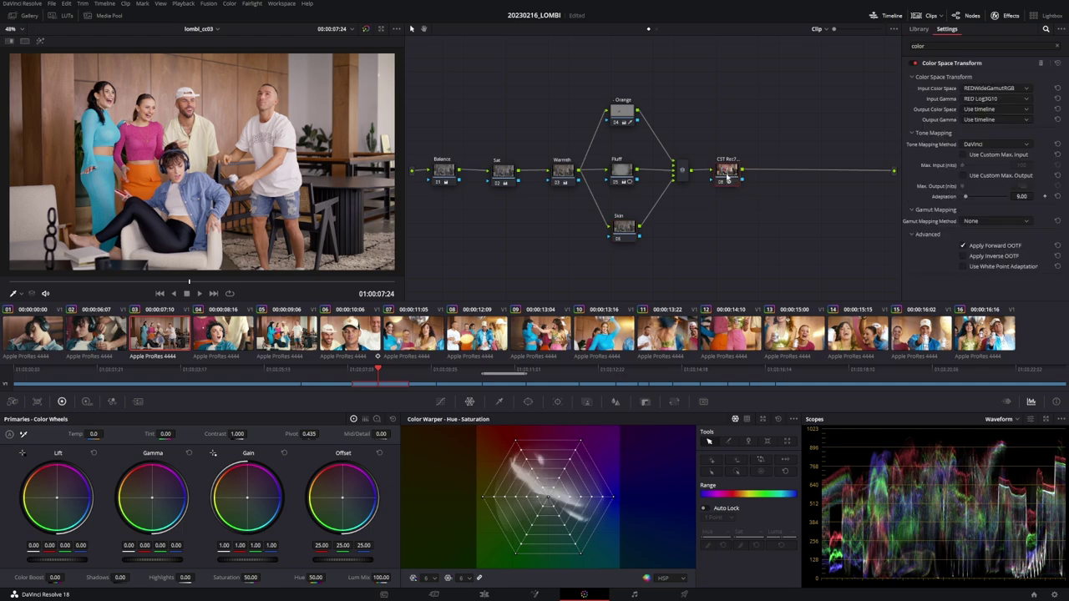
{"action": "left_click_drag", "start_coordinate": [729, 176], "coordinate": [726, 177]}
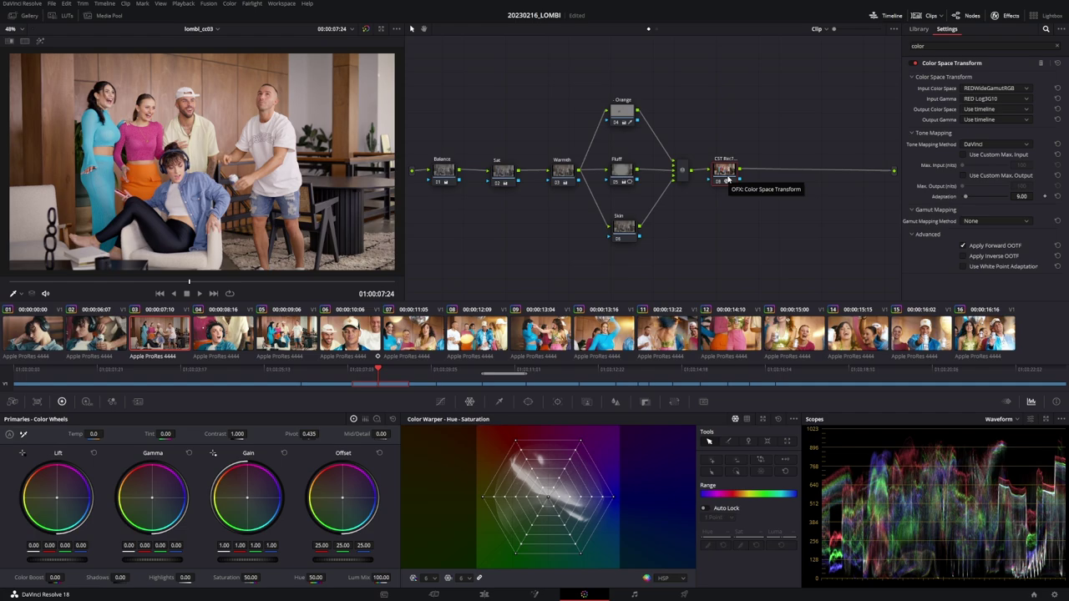
{"action": "left_click", "coordinate": [55, 16]}
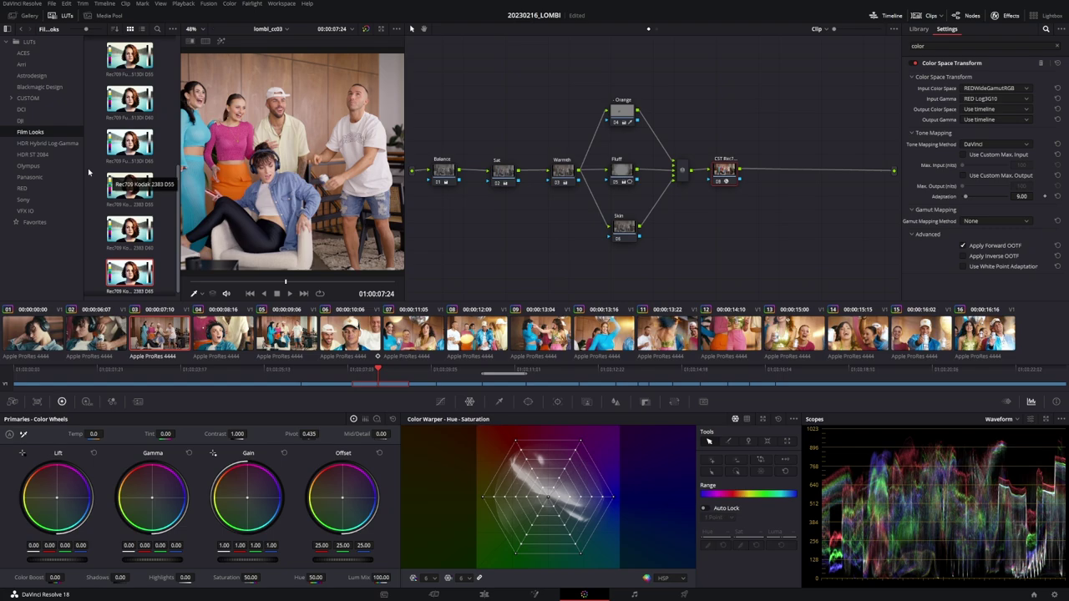
{"action": "left_click", "coordinate": [30, 132]}
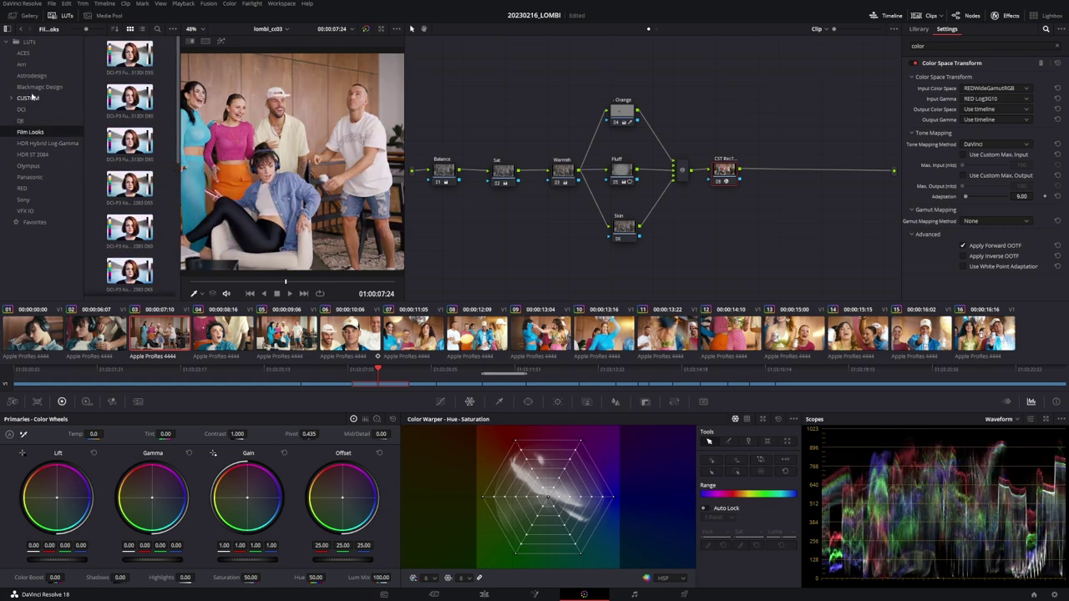
{"action": "left_click", "coordinate": [28, 97]}
{"action": "scroll", "coordinate": [130, 134], "scroll_direction": "down", "scroll_amount": 3}
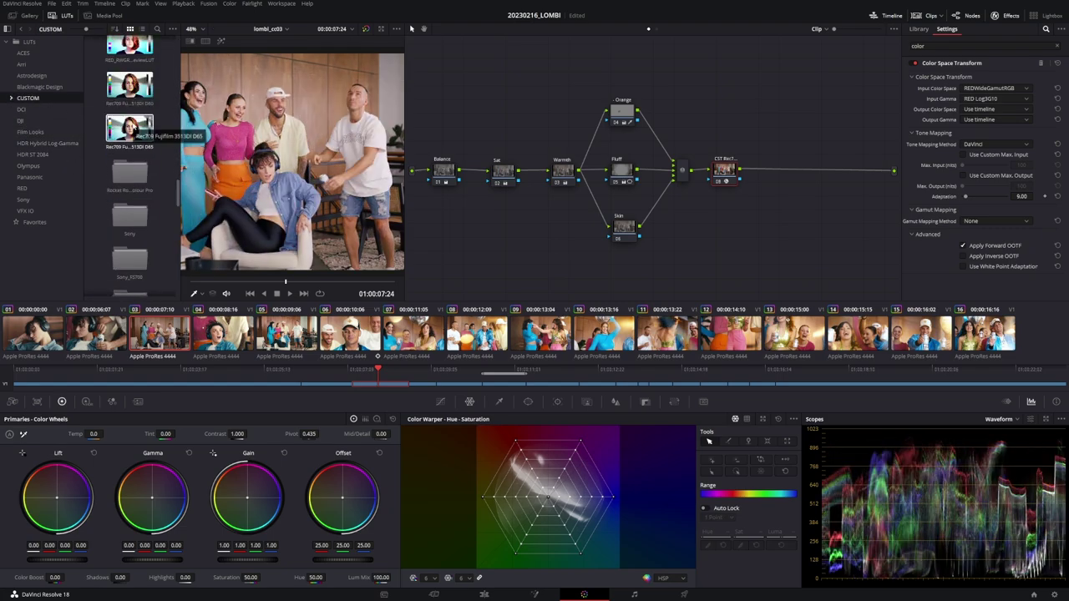
{"action": "scroll", "coordinate": [126, 132], "scroll_direction": "down", "scroll_amount": 5}
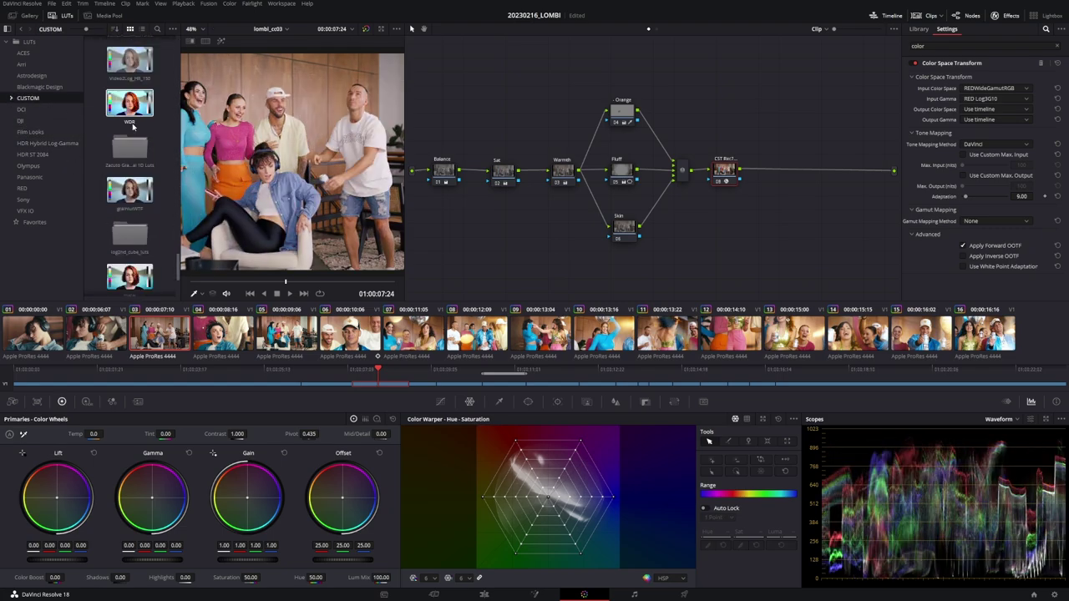
{"action": "left_click", "coordinate": [79, 132]}
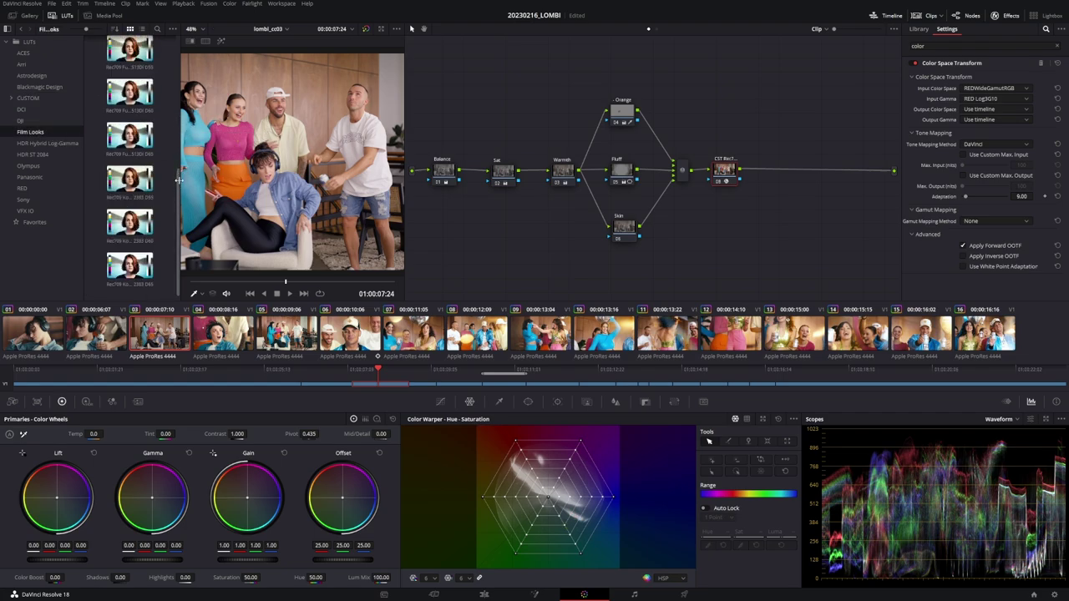
{"action": "scroll", "coordinate": [168, 59], "scroll_direction": "up", "scroll_amount": 5}
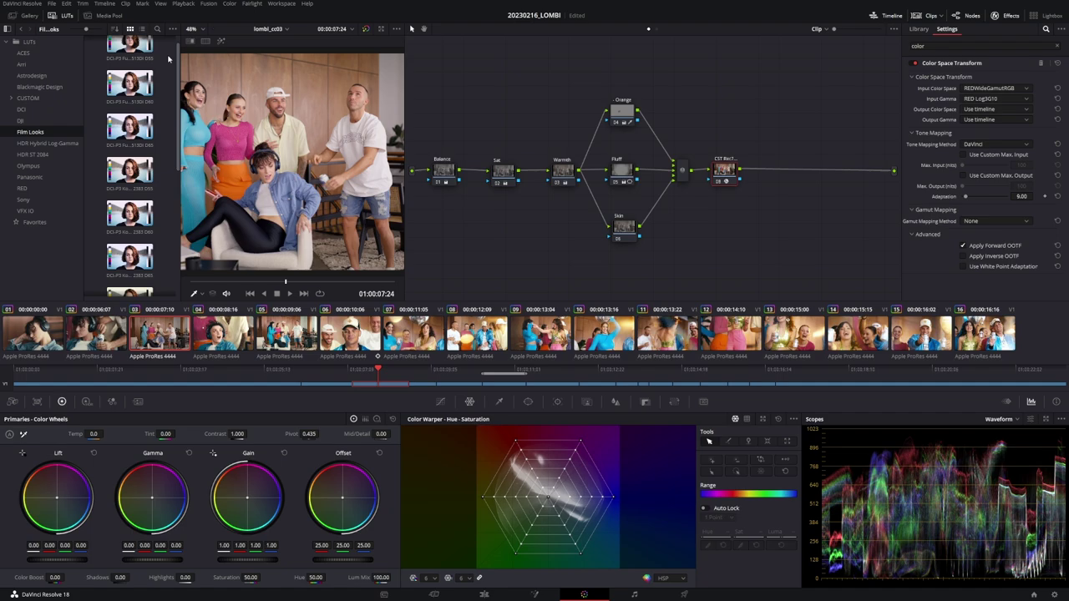
{"action": "scroll", "coordinate": [169, 58], "scroll_direction": "down", "scroll_amount": 5}
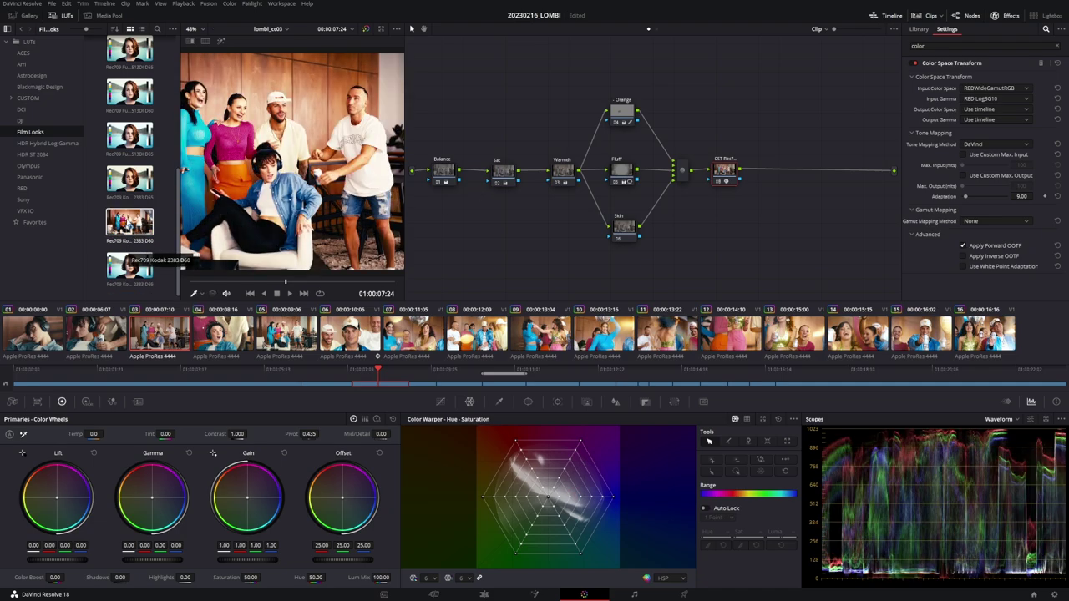
{"action": "left_click", "coordinate": [684, 171]}
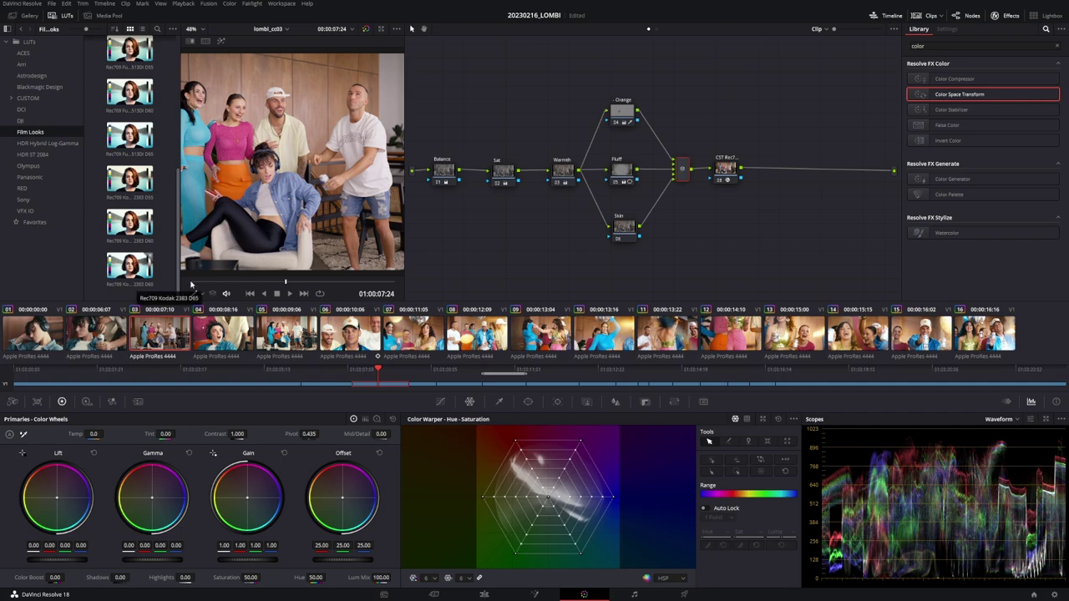
Step: Add a serial node after CST Rec709 and apply the Rec709 Kodak 2383 D65 LUT to it
{"action": "left_click", "coordinate": [725, 168]}
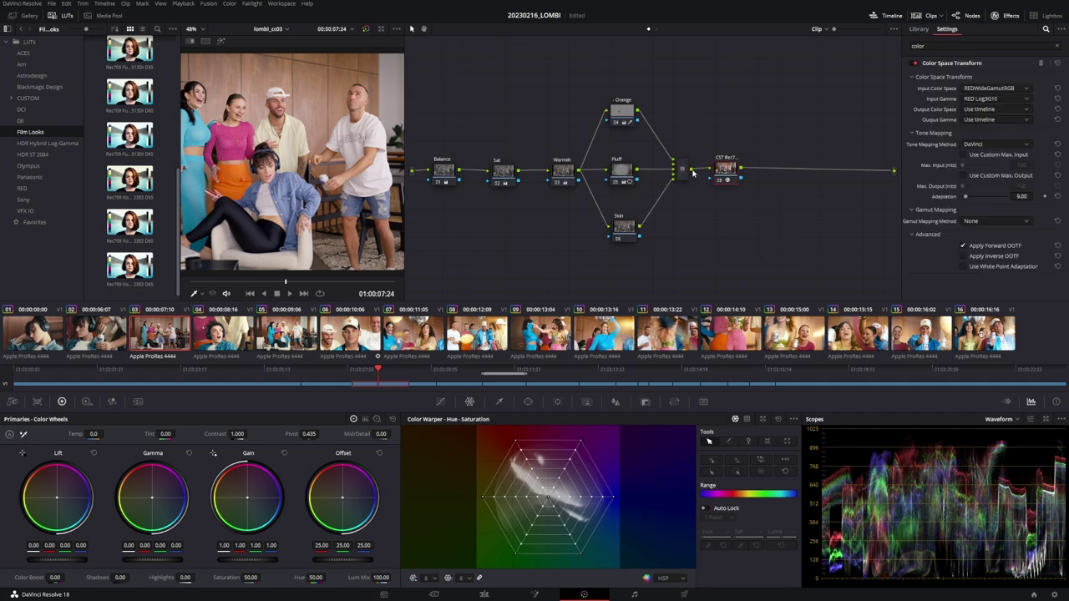
{"action": "left_click", "coordinate": [725, 168]}
{"action": "left_click_drag", "start_coordinate": [725, 168], "coordinate": [732, 171]}
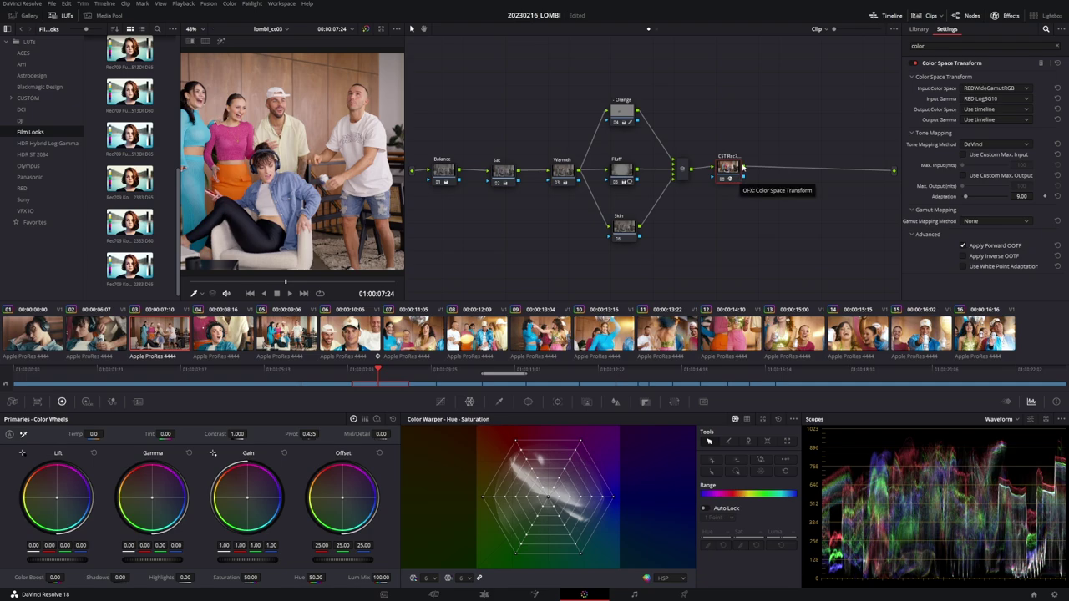
{"action": "key", "text": "alt+s"}
{"action": "left_click_drag", "start_coordinate": [130, 266], "coordinate": [768, 173]}
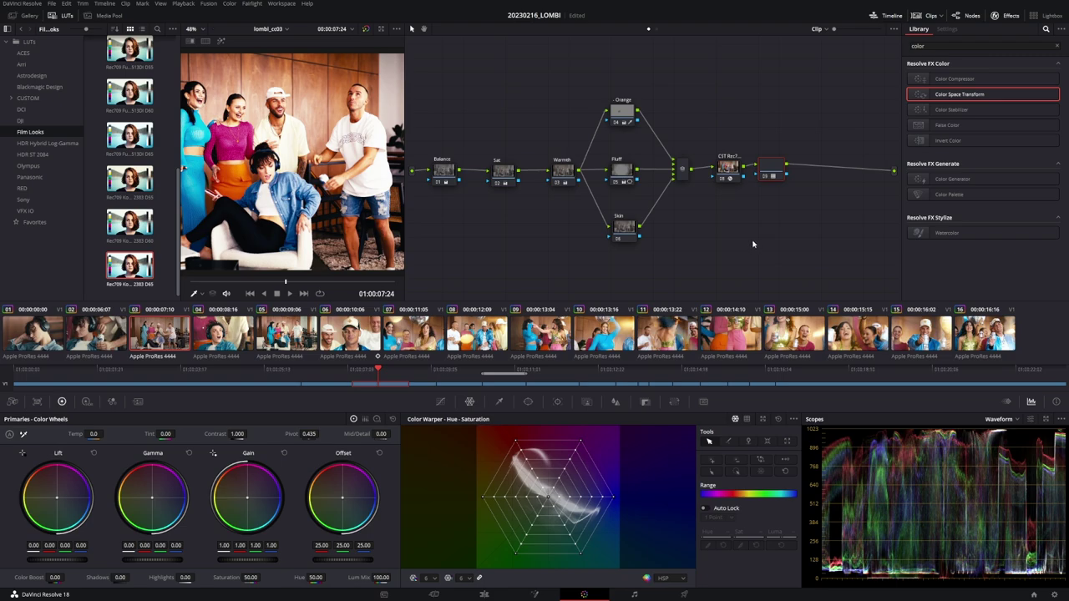
{"action": "left_click", "coordinate": [738, 177]}
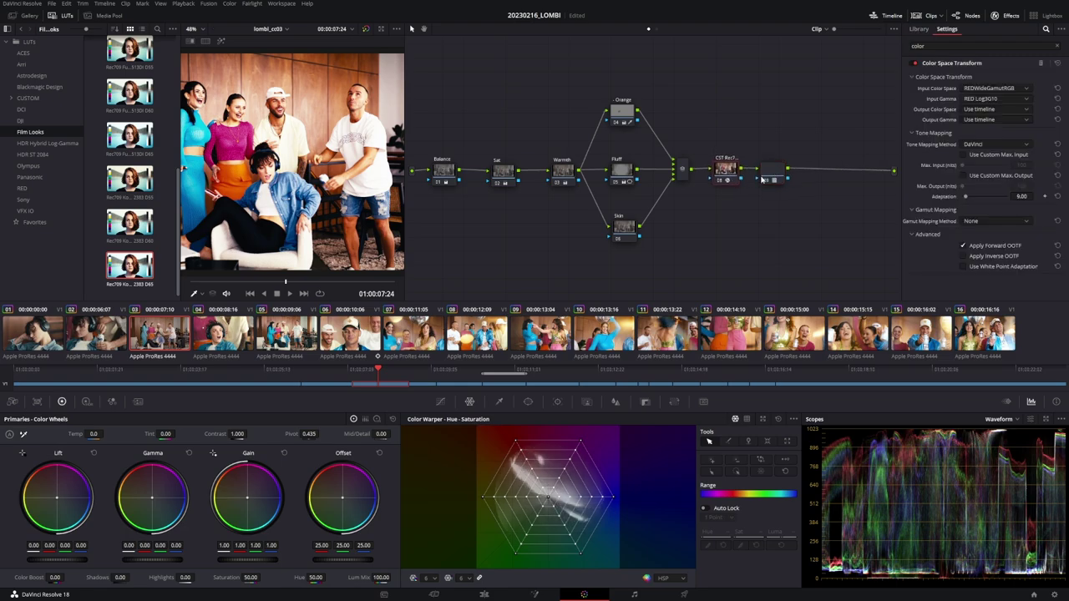
{"action": "left_click", "coordinate": [761, 178]}
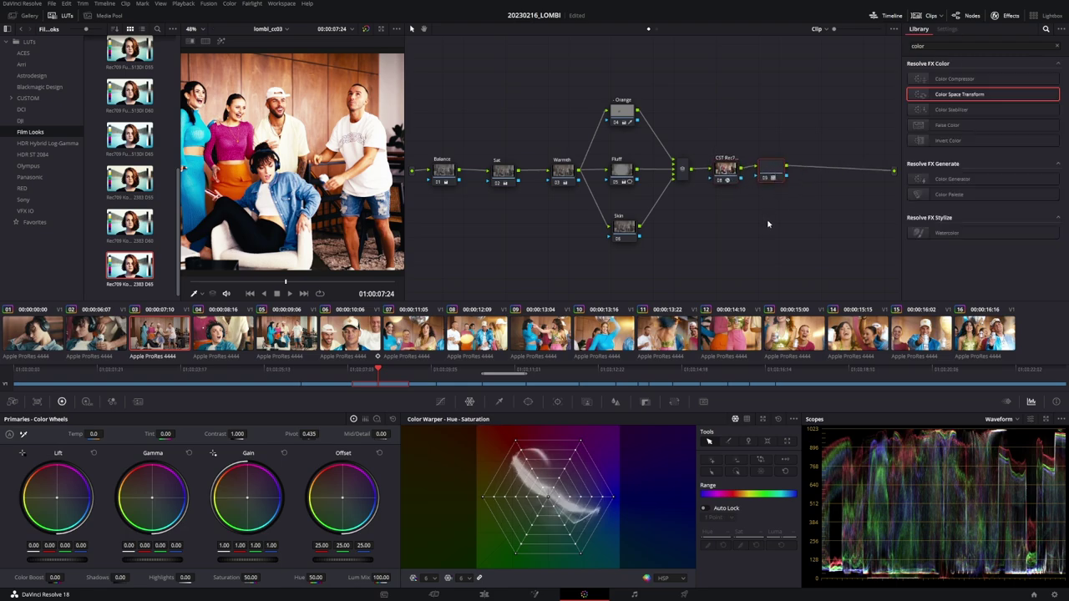
Step: Lower the Kodak LUT node's key output gain, then delete that node after CST Rec709
{"action": "left_click", "coordinate": [645, 402]}
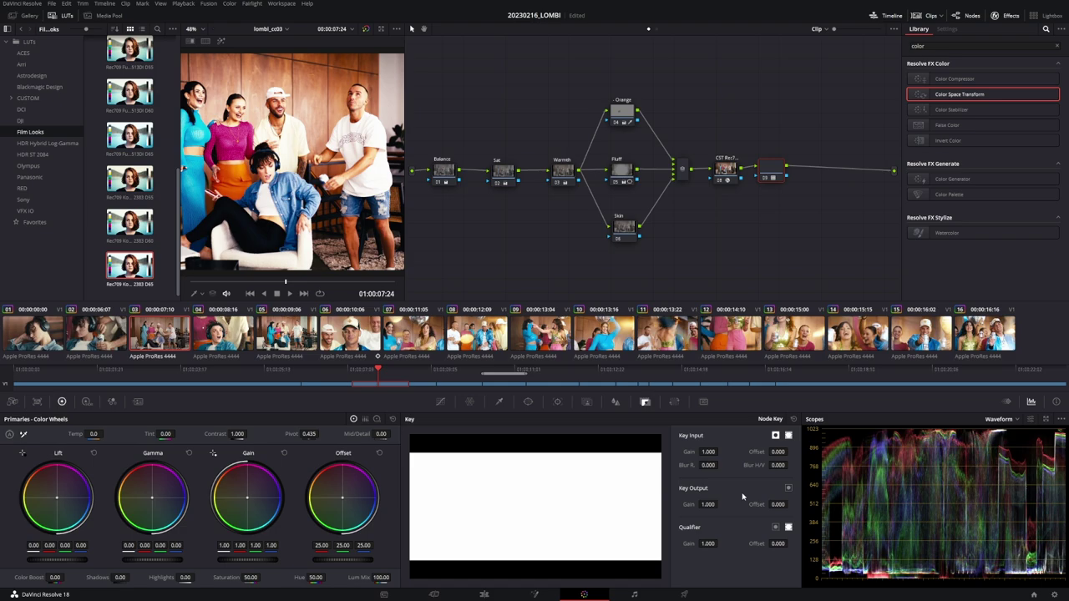
{"action": "left_click_drag", "start_coordinate": [709, 505], "coordinate": [713, 504]}
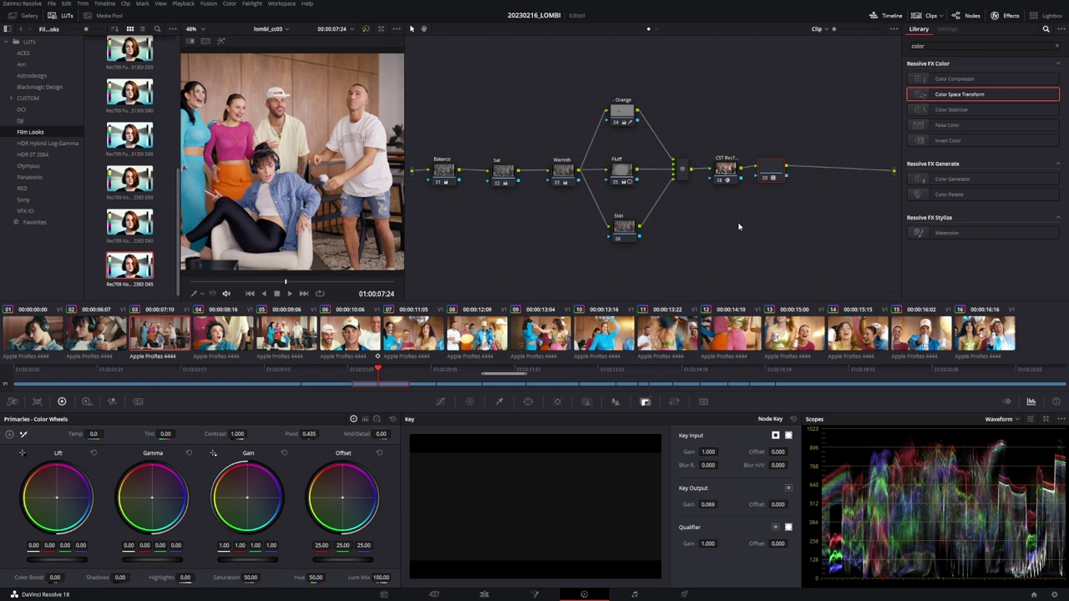
{"action": "left_click_drag", "start_coordinate": [800, 131], "coordinate": [769, 222]}
{"action": "key", "text": "Delete"}
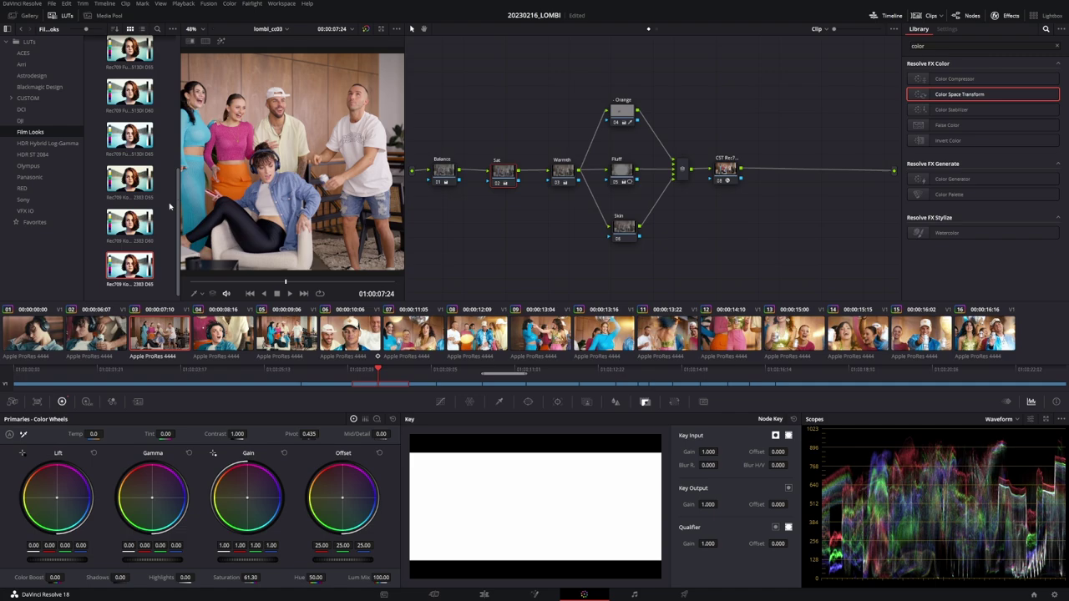
Step: Add serial node 29 after CST Rec709 and apply a Color Space Transform effect at Use timeline defaults
{"action": "left_click", "coordinate": [732, 182]}
{"action": "key", "text": "alt+s"}
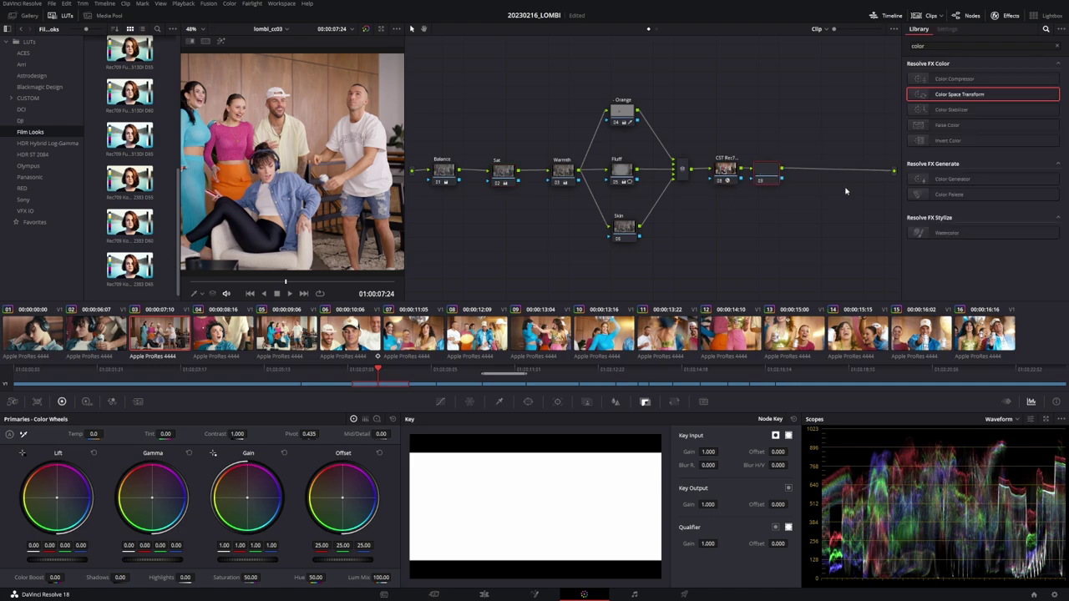
{"action": "right_click", "coordinate": [775, 174]}
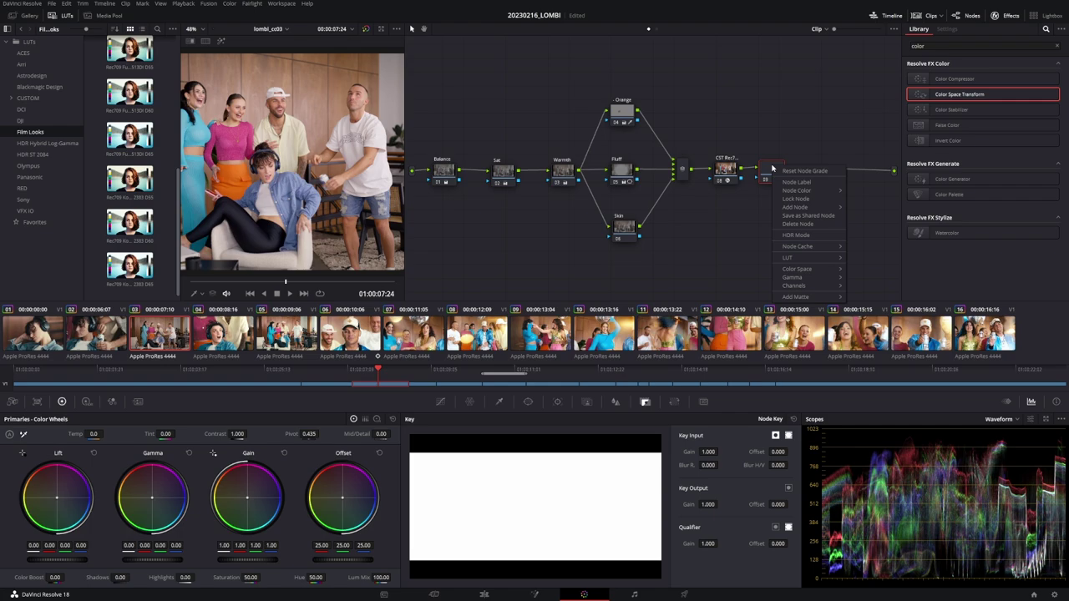
{"action": "key", "text": "Escape"}
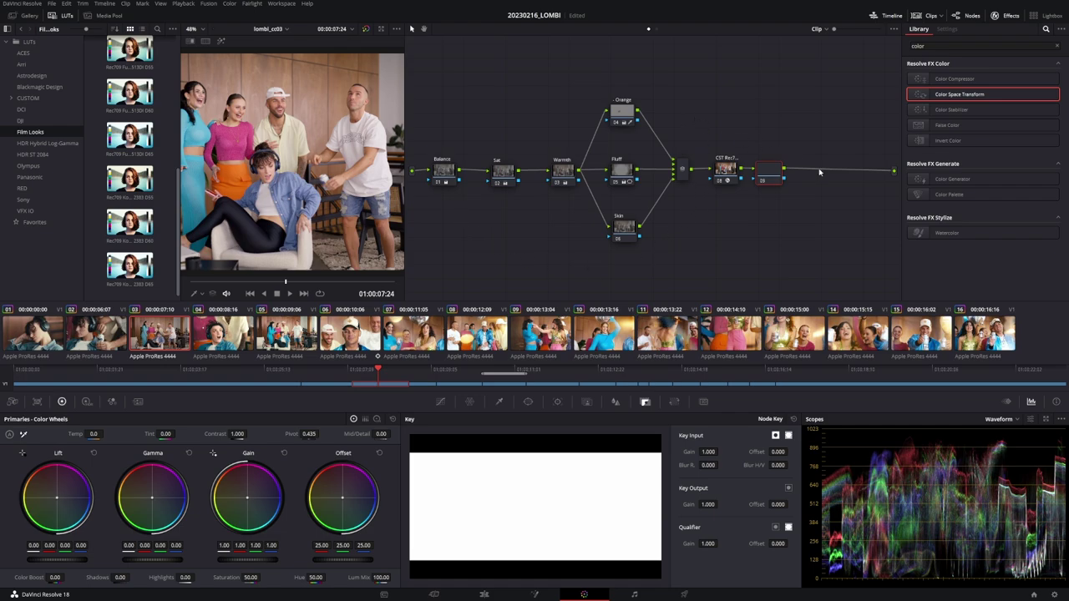
{"action": "left_click_drag", "start_coordinate": [773, 173], "coordinate": [777, 173]}
{"action": "left_click_drag", "start_coordinate": [782, 172], "coordinate": [787, 172]}
{"action": "left_click_drag", "start_coordinate": [776, 174], "coordinate": [772, 175]}
{"action": "left_click_drag", "start_coordinate": [777, 177], "coordinate": [777, 173]}
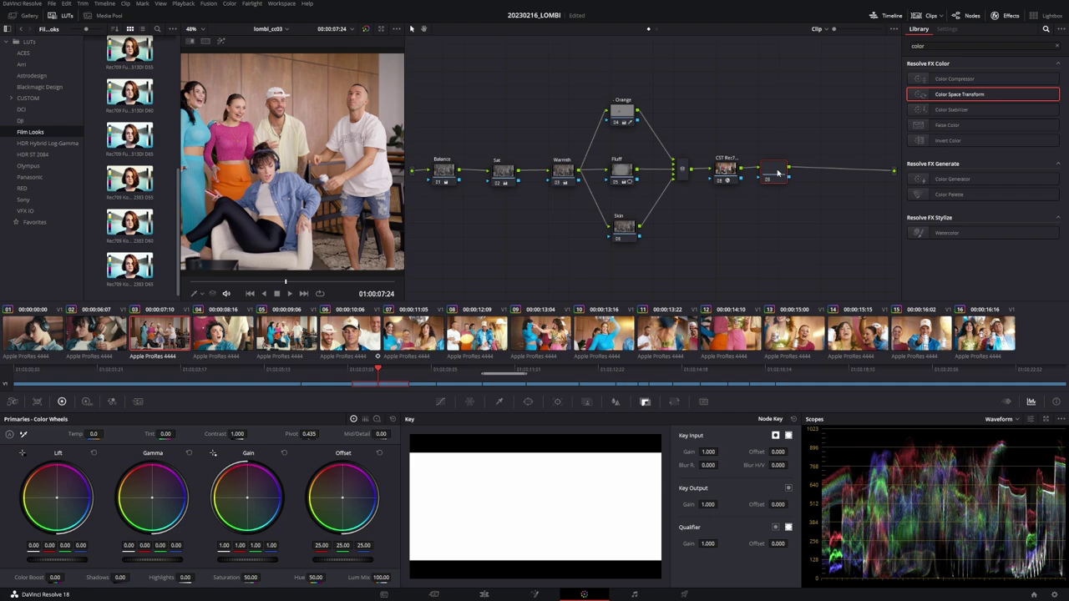
{"action": "left_click_drag", "start_coordinate": [946, 97], "coordinate": [772, 171]}
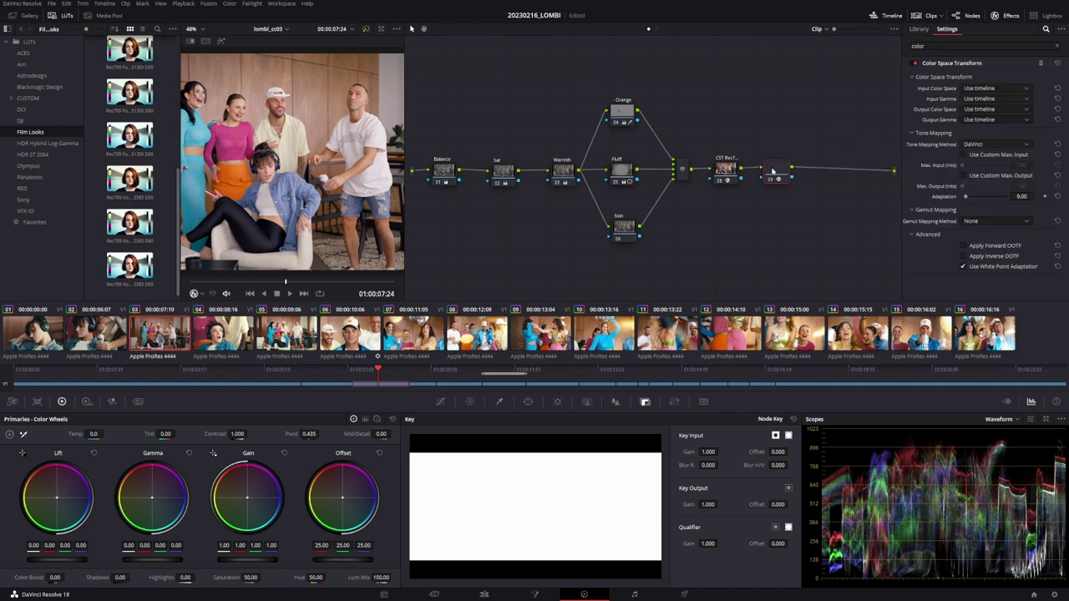
Step: Set the new CST node's output gamma to Cineon Film Log, hide the LUT browser, and toggle the node to compare
{"action": "left_click", "coordinate": [992, 120]}
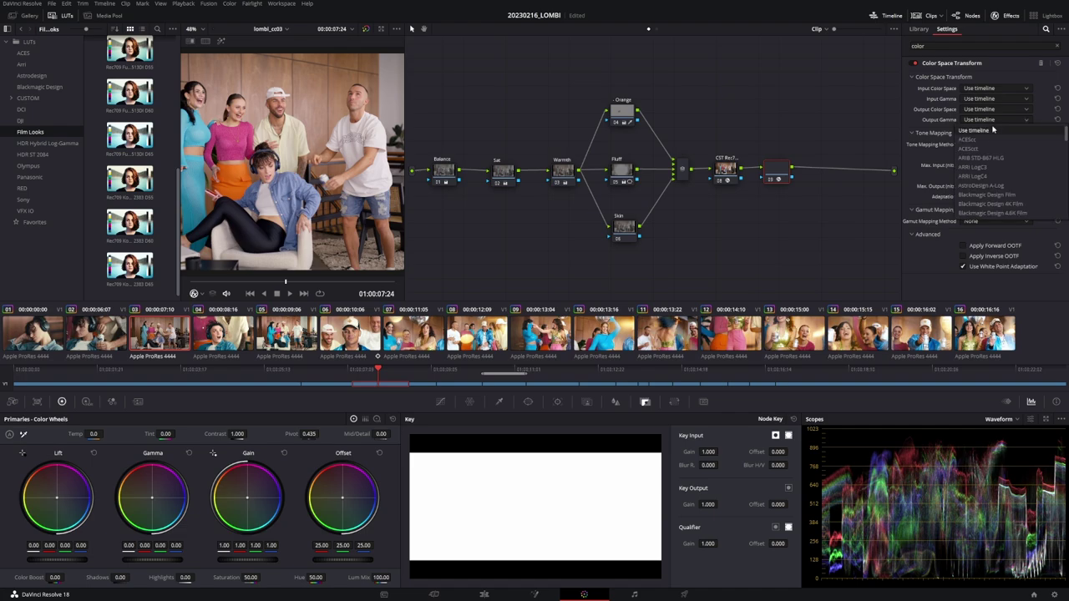
{"action": "scroll", "coordinate": [995, 158], "scroll_direction": "down", "scroll_amount": 2}
{"action": "scroll", "coordinate": [994, 160], "scroll_direction": "down", "scroll_amount": 2}
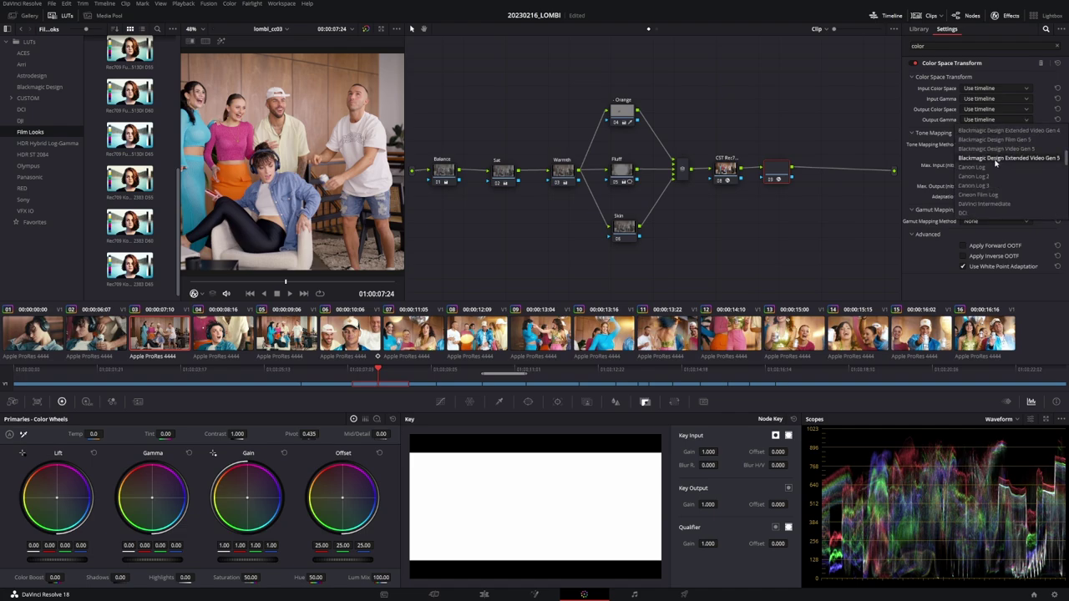
{"action": "left_click", "coordinate": [991, 195]}
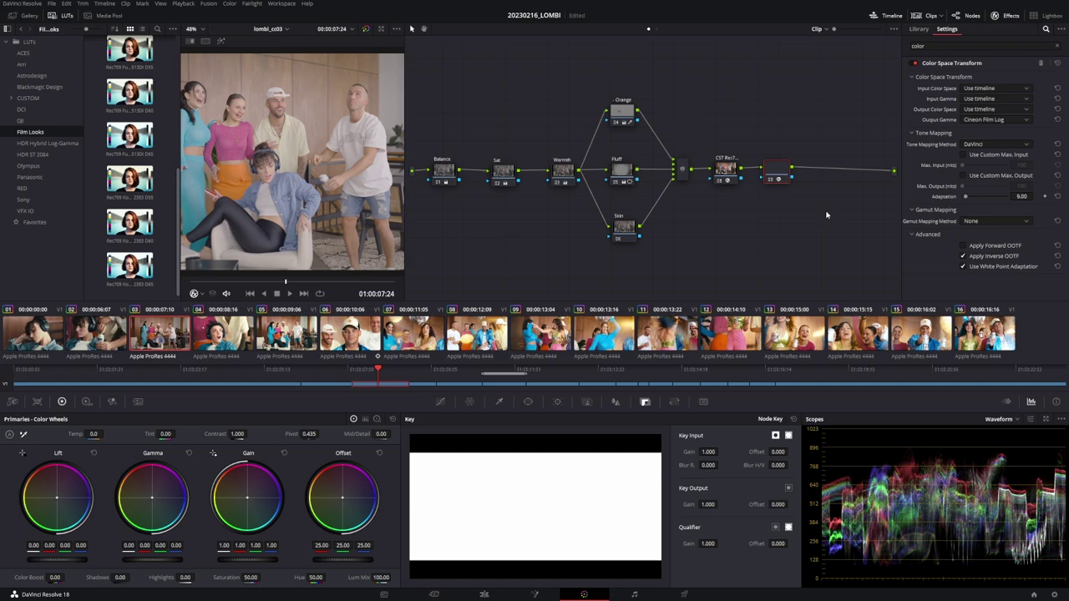
{"action": "left_click", "coordinate": [53, 16]}
{"action": "key", "text": "ctrl+d"}
{"action": "key", "text": "ctrl+d"}
{"action": "key", "text": "ctrl+d"}
{"action": "key", "text": "ctrl+d"}
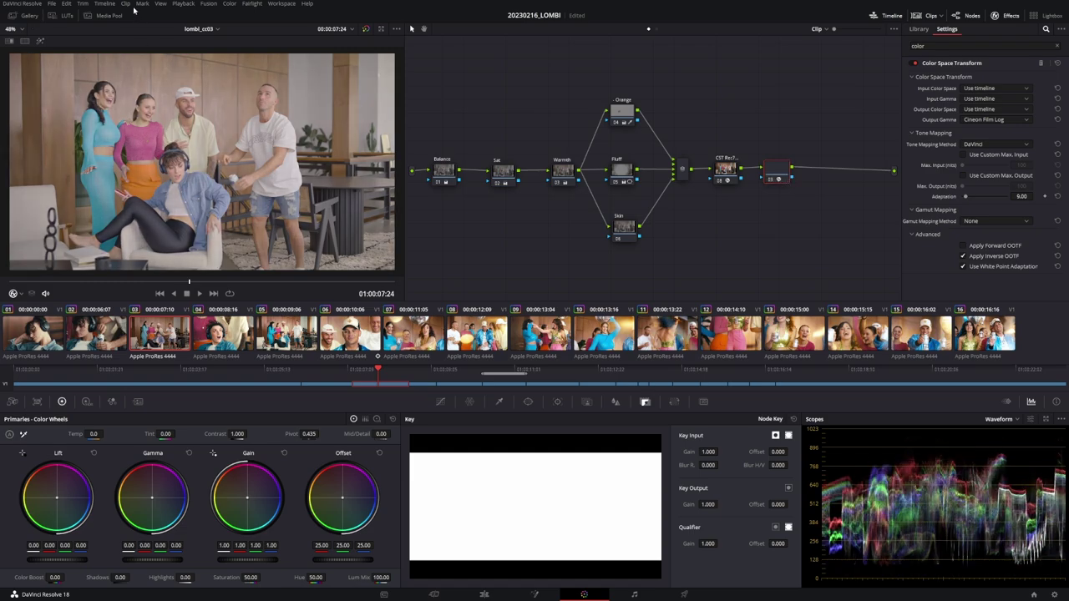
Step: Reopen the LUT browser, label the Cineon CST node 'CST Cin', and add a serial node after it
{"action": "left_click", "coordinate": [62, 15]}
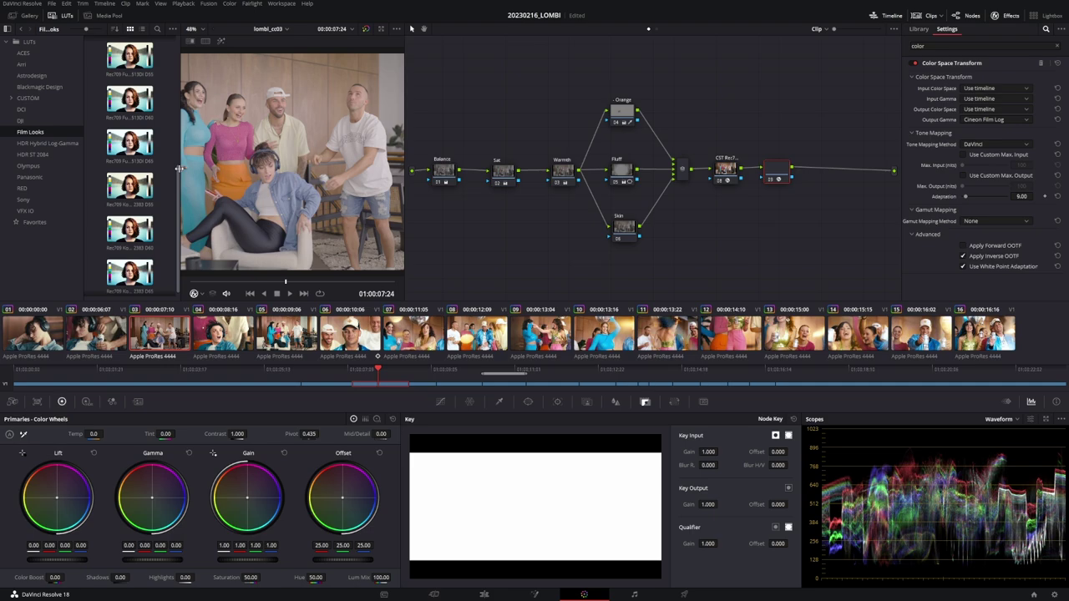
{"action": "right_click", "coordinate": [779, 167]}
{"action": "left_click", "coordinate": [811, 184]}
{"action": "key", "text": "alt+s"}
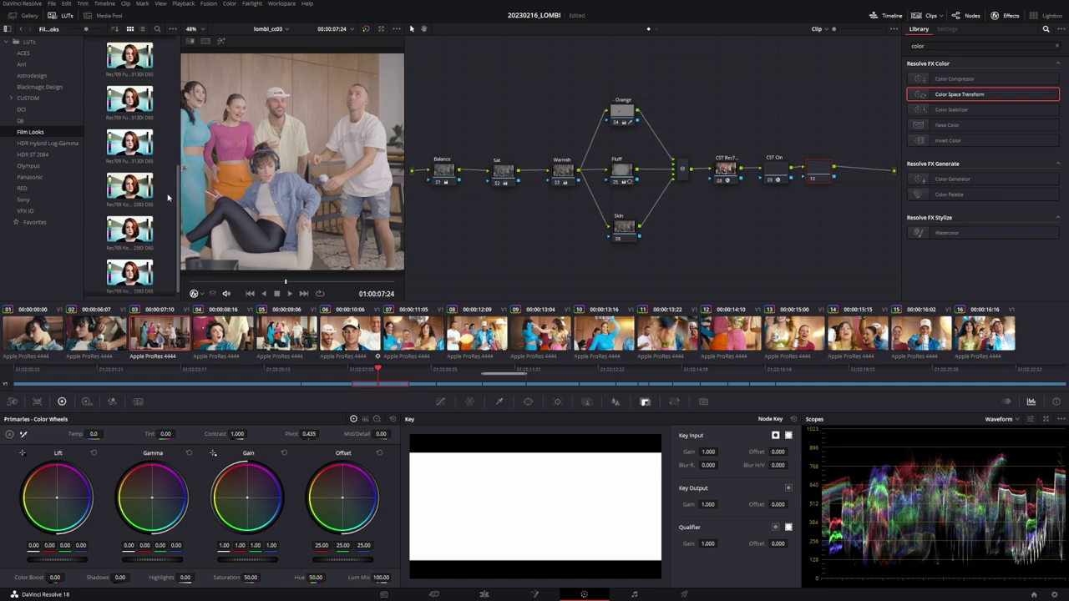
Step: Apply the Rec709 Kodak 2383 D65 LUT to the last node, hide the LUT browser, and review the look
{"action": "scroll", "coordinate": [177, 190], "scroll_direction": "down", "scroll_amount": 1}
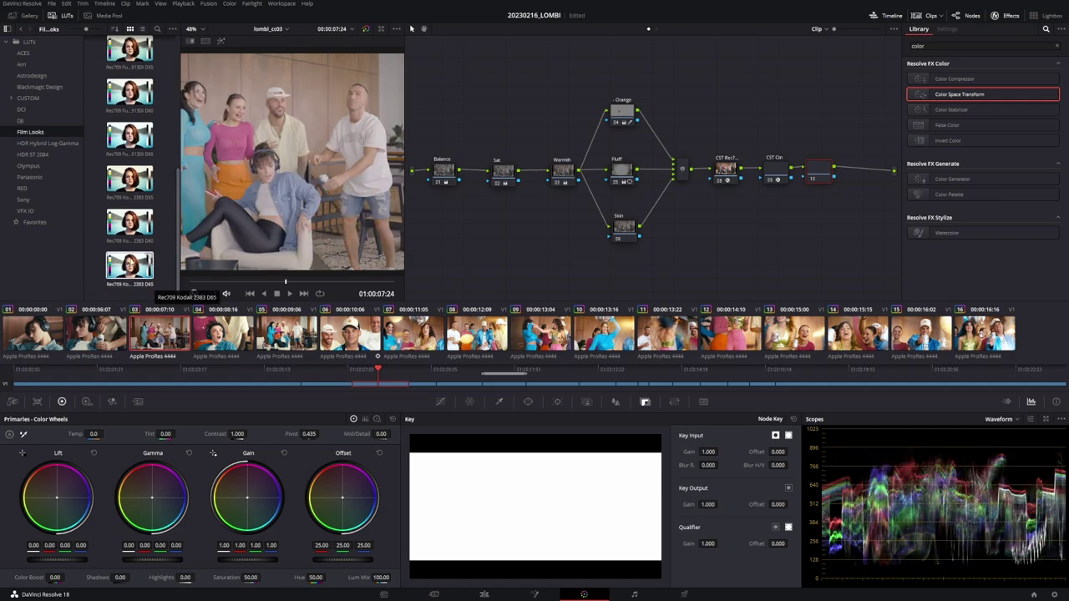
{"action": "left_click_drag", "start_coordinate": [136, 272], "coordinate": [833, 174]}
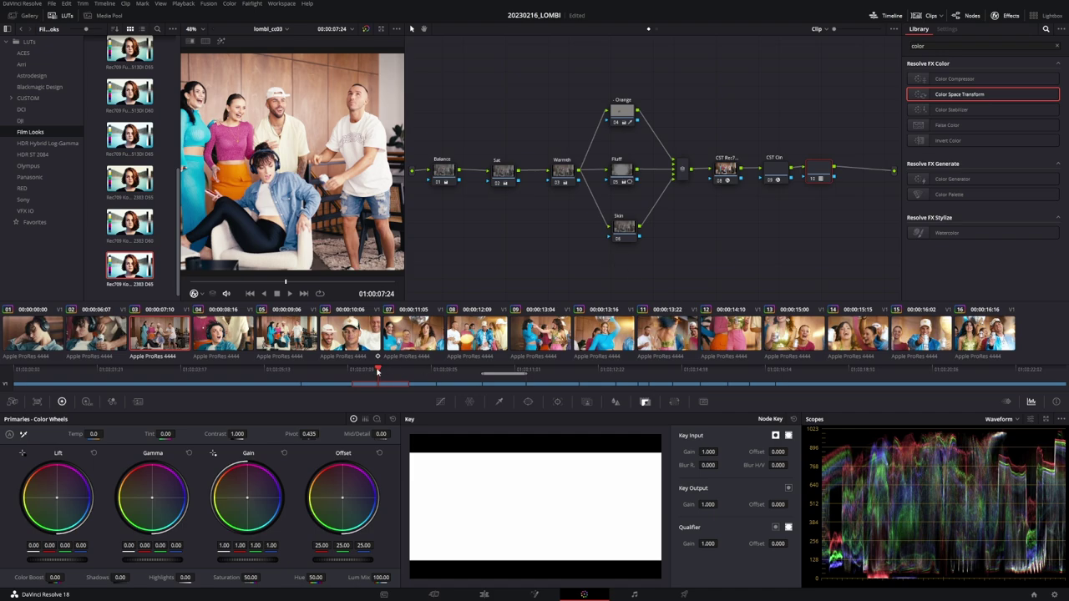
{"action": "mouse_move", "coordinate": [378, 374]}
{"action": "left_mouse_down"}
{"action": "mouse_move", "coordinate": [387, 373]}
{"action": "mouse_move", "coordinate": [365, 374]}
{"action": "mouse_move", "coordinate": [389, 374]}
{"action": "left_mouse_up"}
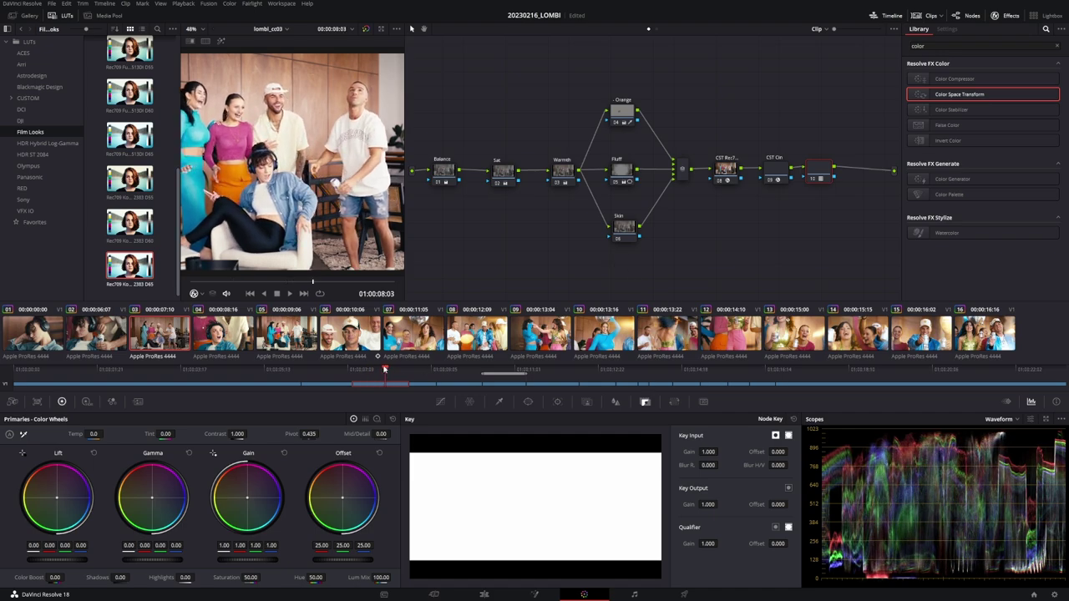
{"action": "left_click", "coordinate": [61, 15]}
{"action": "left_click_drag", "start_coordinate": [385, 374], "coordinate": [382, 375]}
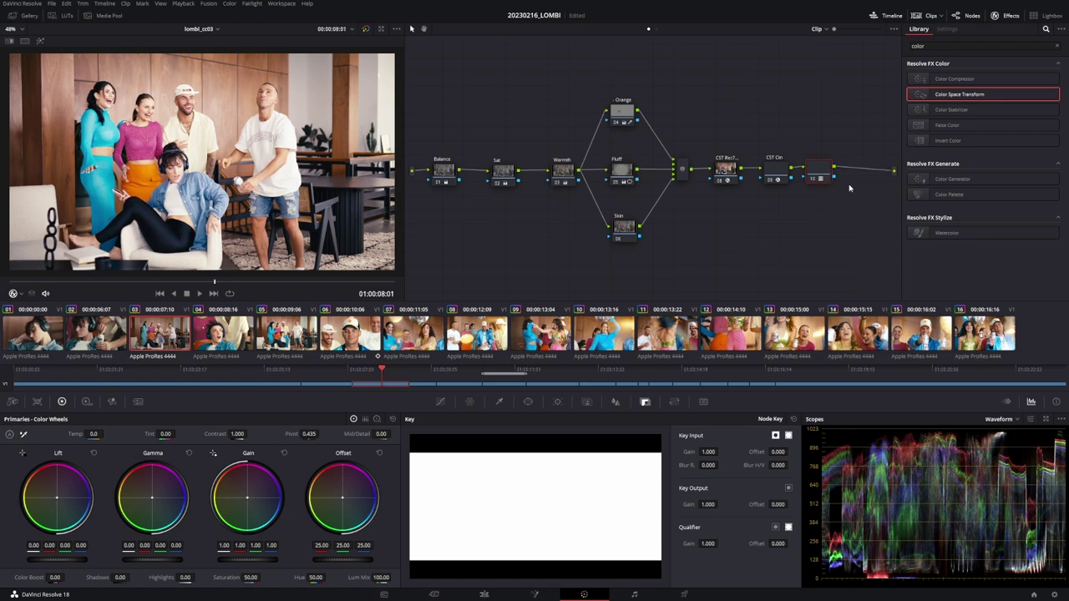
Step: Label the LUT node 'KODAK' and compare it against the CST Cin node's settings
{"action": "type", "text": "KODAK"}
{"action": "key", "text": "Return"}
{"action": "left_click", "coordinate": [774, 173]}
{"action": "left_click", "coordinate": [817, 173]}
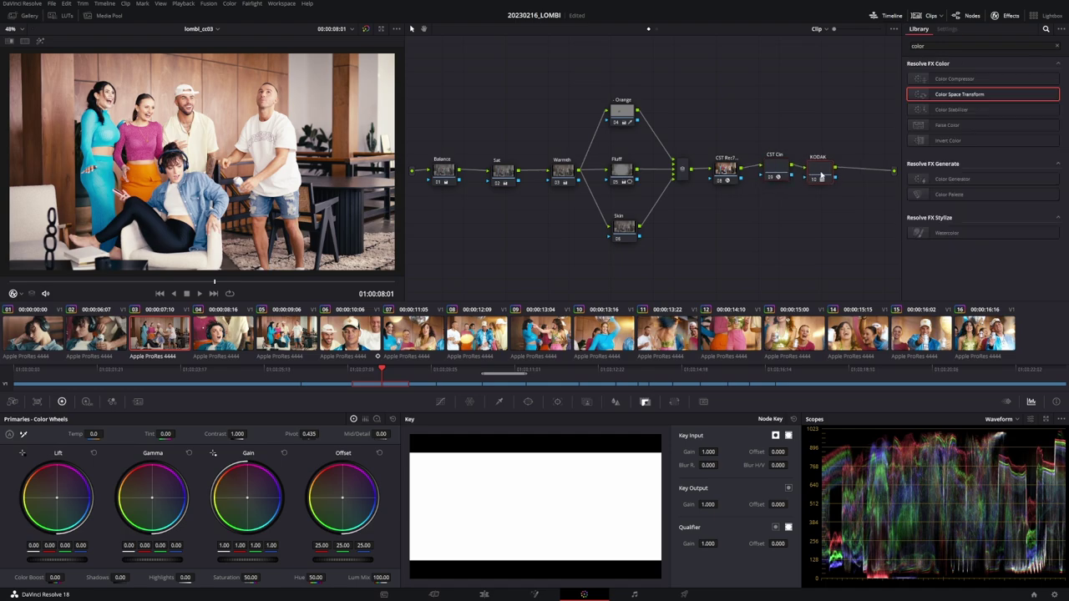
{"action": "left_click", "coordinate": [782, 174]}
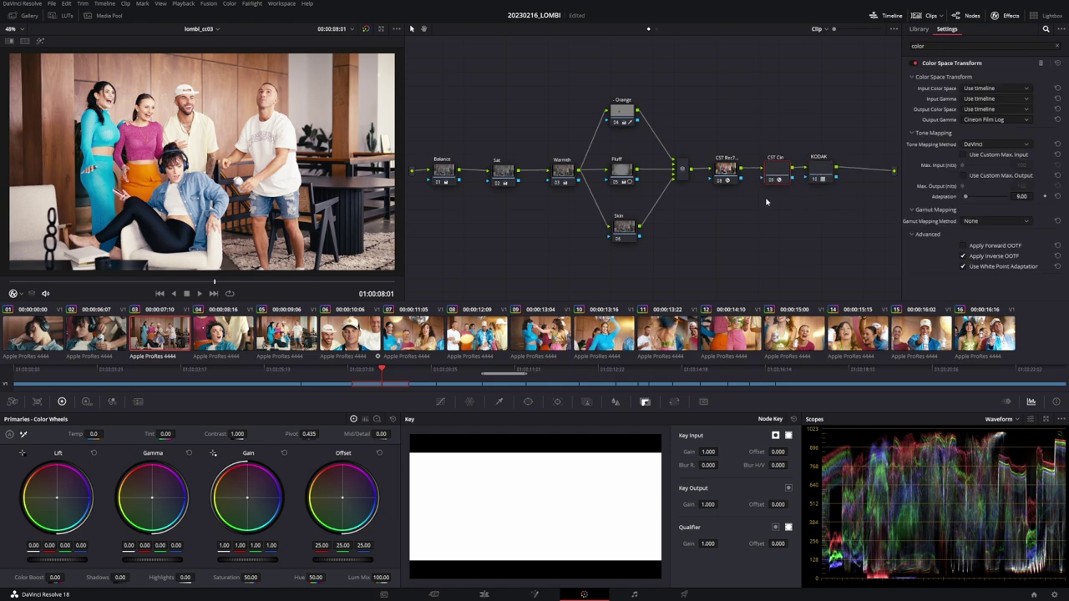
{"action": "left_click", "coordinate": [825, 170]}
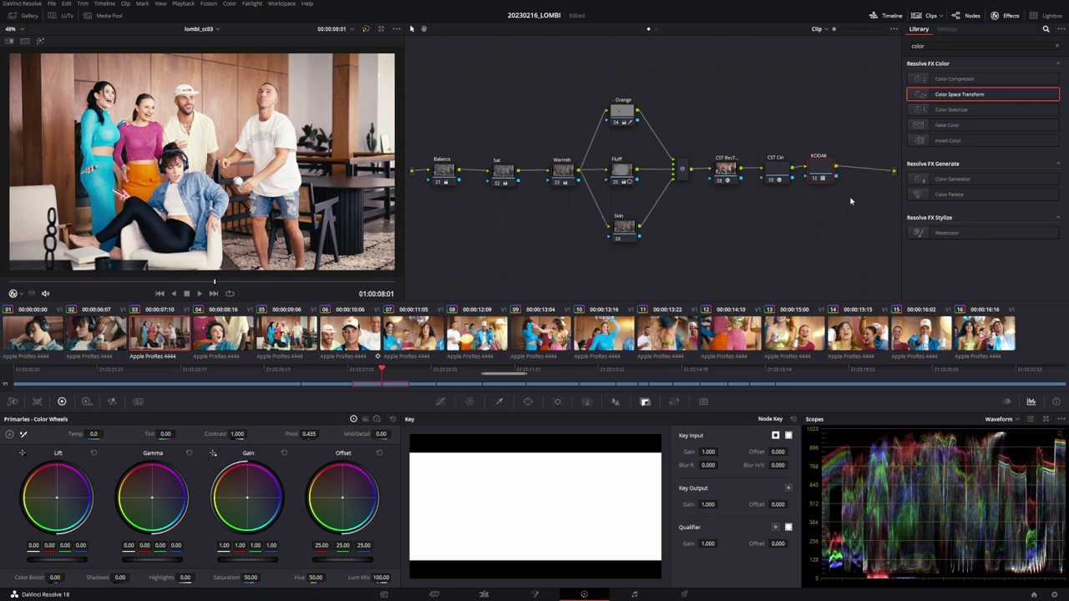
{"action": "left_click", "coordinate": [777, 174]}
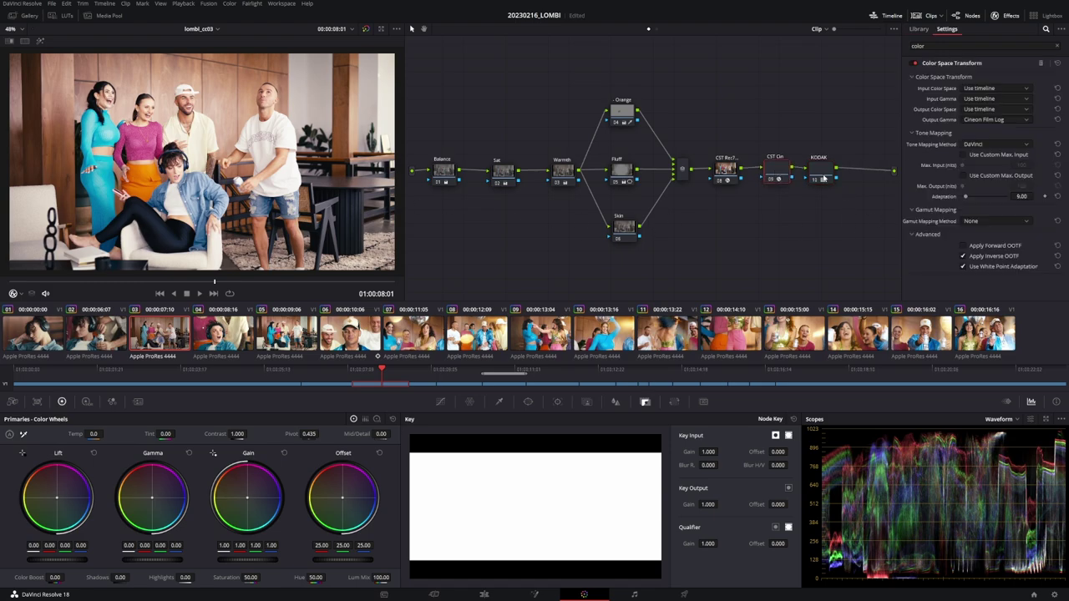
{"action": "left_click", "coordinate": [822, 177]}
{"action": "left_click", "coordinate": [781, 174]}
{"action": "left_click", "coordinate": [825, 177]}
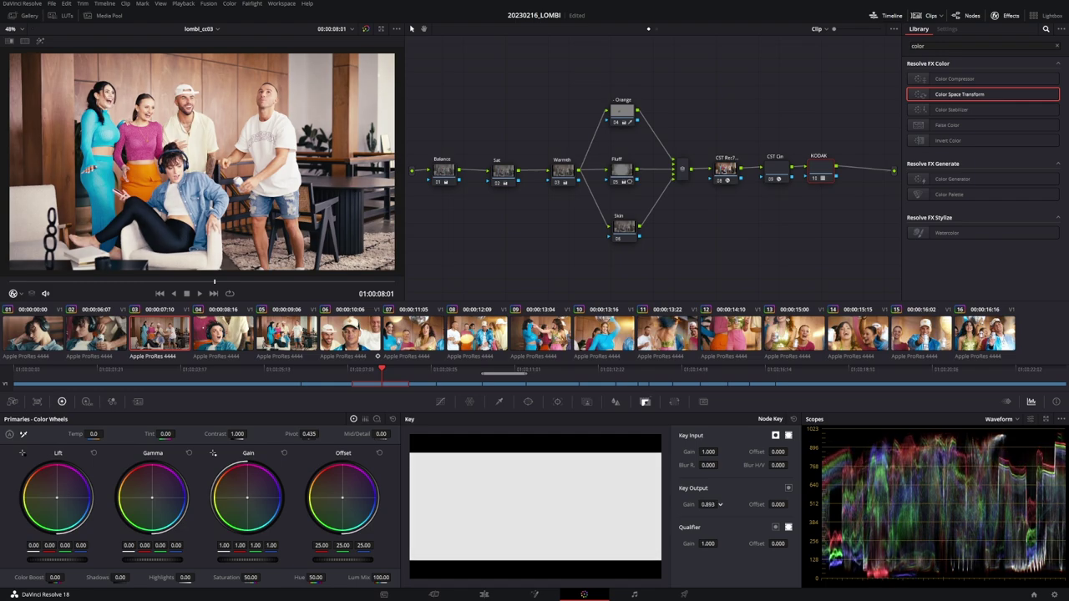
{"action": "mouse_move", "coordinate": [708, 504]}
{"action": "left_mouse_down"}
{"action": "mouse_move", "coordinate": [723, 505]}
{"action": "mouse_move", "coordinate": [673, 505]}
{"action": "mouse_move", "coordinate": [727, 505]}
{"action": "mouse_move", "coordinate": [716, 505]}
{"action": "left_mouse_up"}
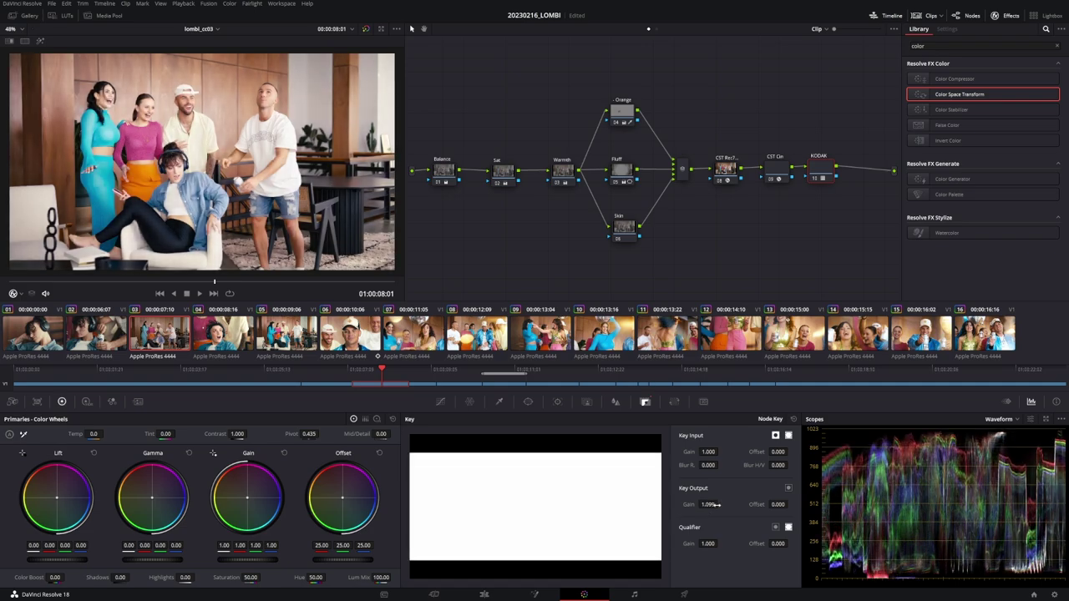
{"action": "double_click", "coordinate": [725, 506]}
{"action": "left_click", "coordinate": [778, 171]}
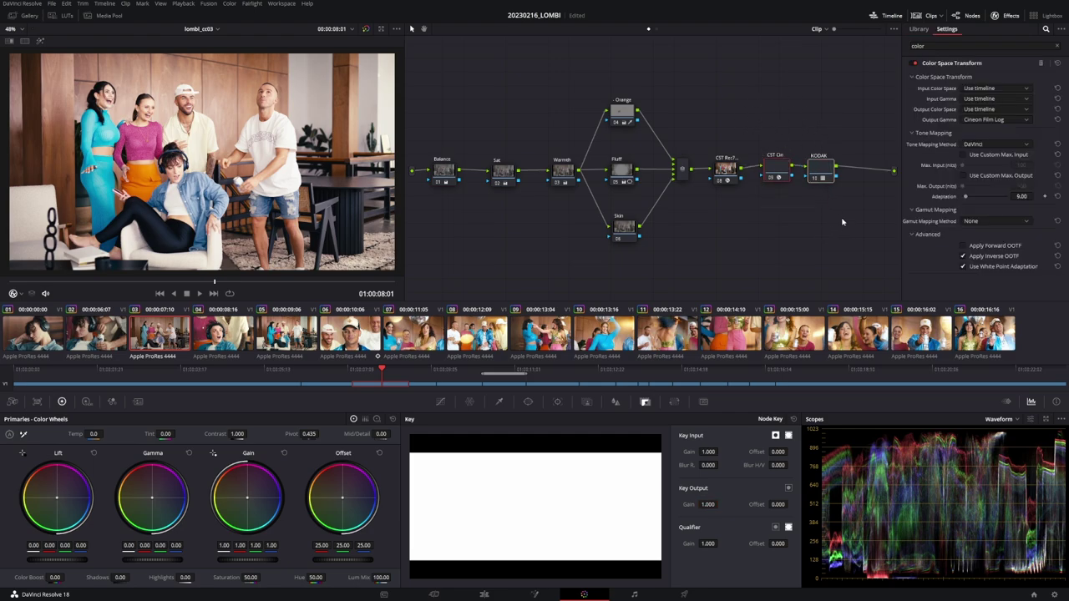
Step: Combine CST Cin and KODAK into a compound node and shift it slightly left
{"action": "left_click", "coordinate": [821, 174]}
{"action": "right_click", "coordinate": [825, 171]}
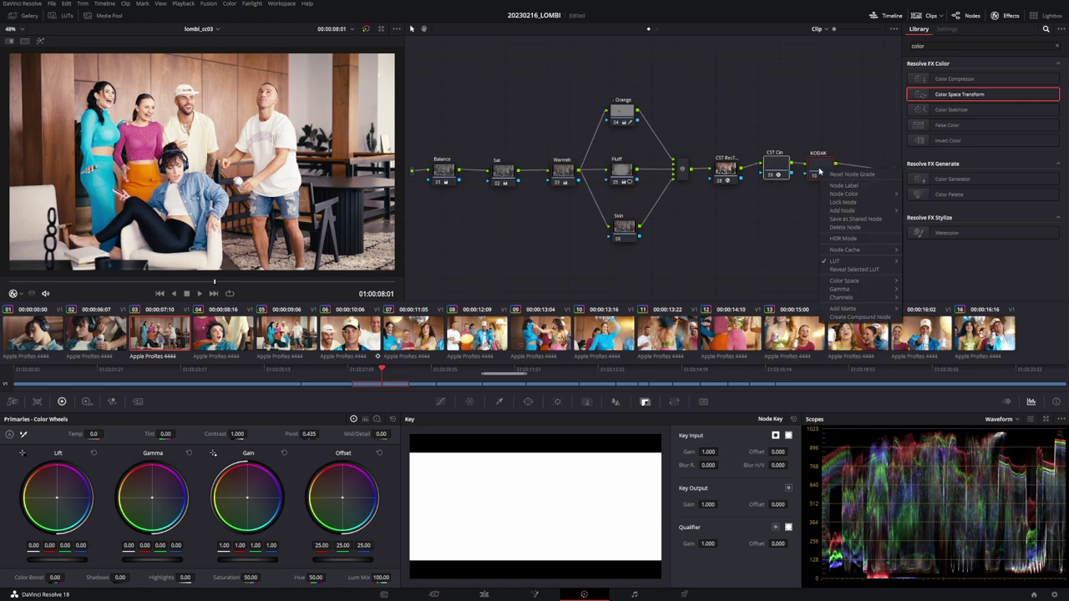
{"action": "left_click", "coordinate": [856, 317]}
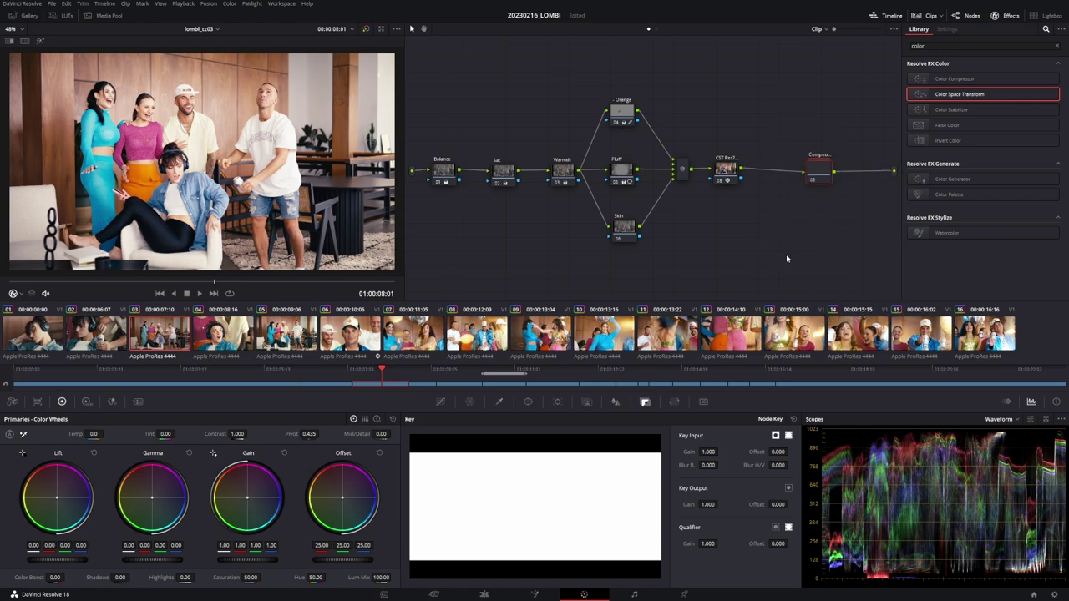
{"action": "left_click_drag", "start_coordinate": [817, 174], "coordinate": [788, 172]}
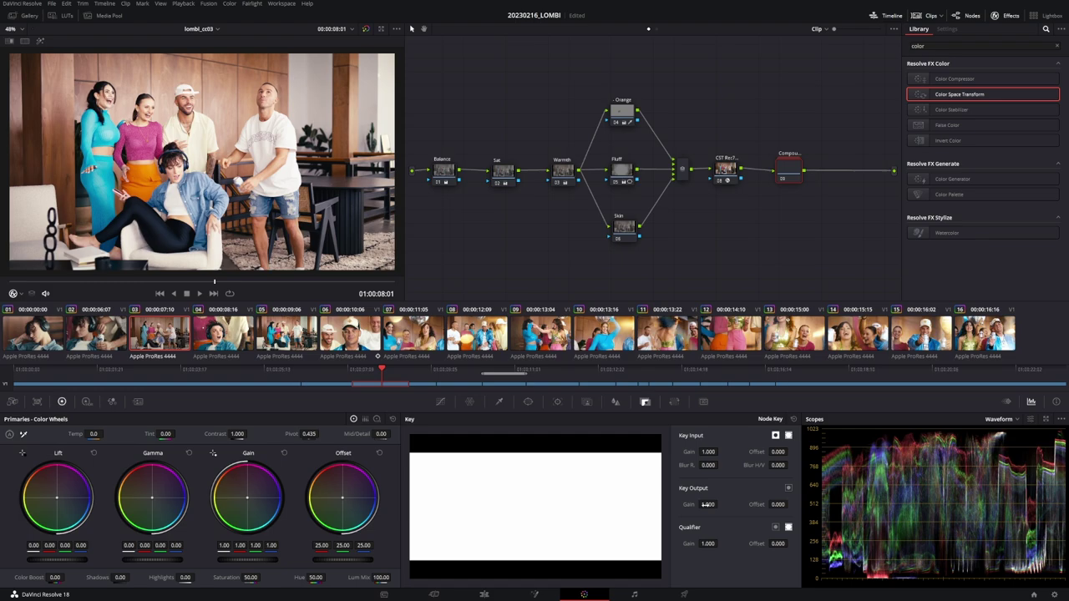
Step: Lower the compound node's key output gain to 0.742
{"action": "left_click_drag", "start_coordinate": [707, 505], "coordinate": [673, 504]}
{"action": "left_click_drag", "start_coordinate": [792, 175], "coordinate": [790, 181]}
{"action": "left_click", "coordinate": [728, 172]}
{"action": "left_click", "coordinate": [788, 176]}
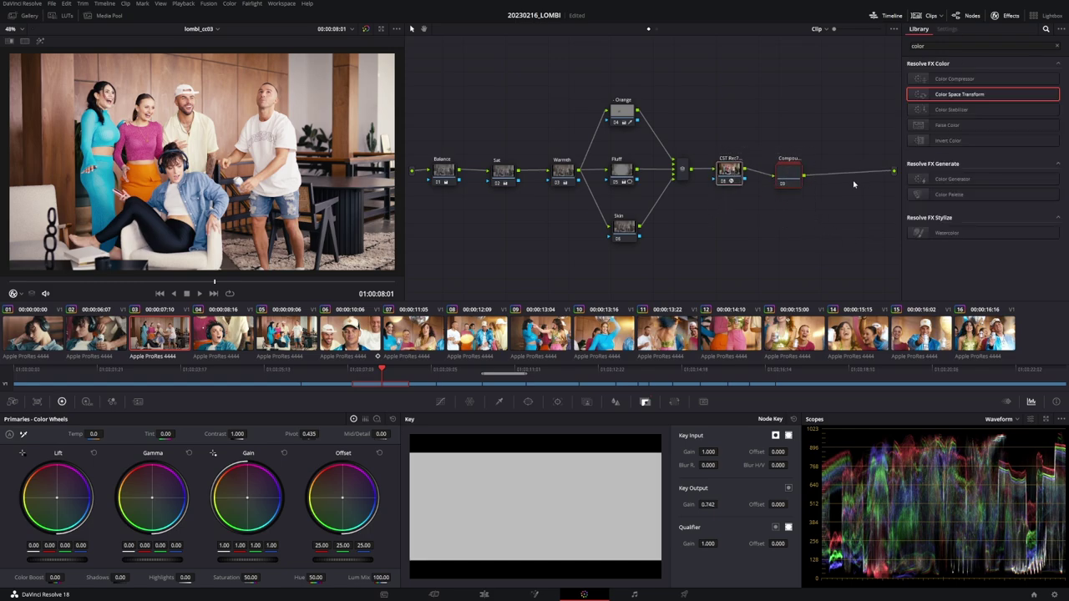
{"action": "key", "text": "ctrl+d"}
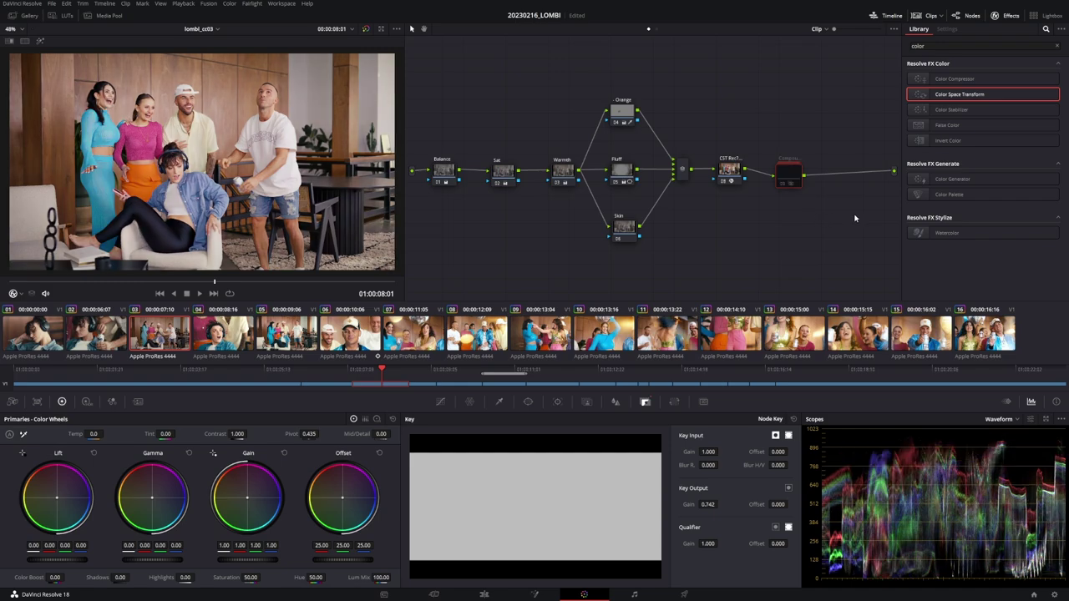
{"action": "key", "text": "ctrl+d"}
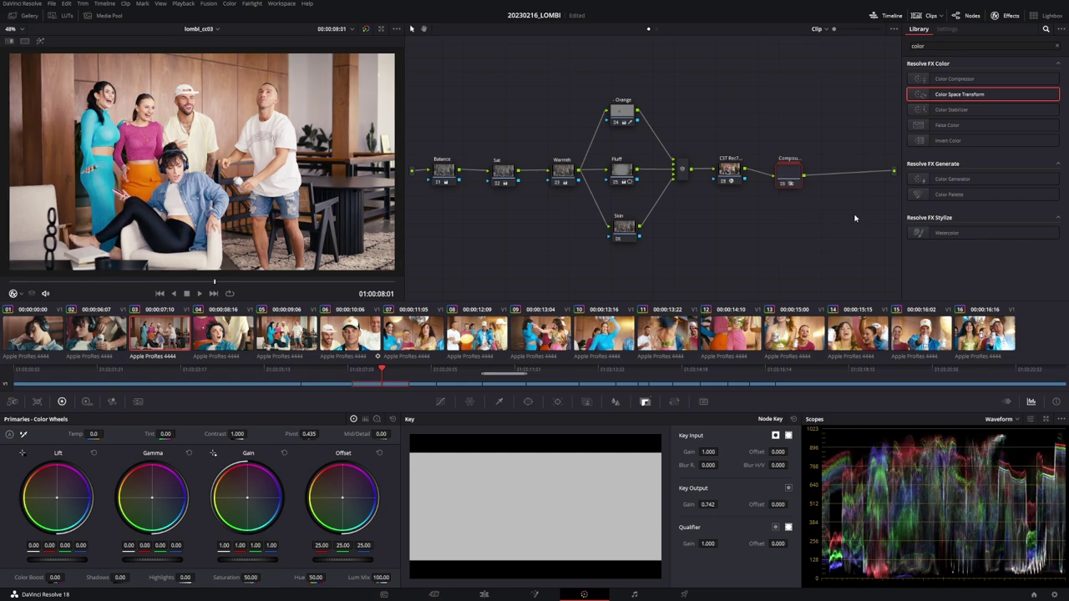
{"action": "key", "text": "ctrl+d"}
{"action": "key", "text": "ctrl+d"}
{"action": "key", "text": "ctrl+d"}
{"action": "key", "text": "ctrl+d"}
{"action": "key", "text": "ctrl+d"}
{"action": "key", "text": "ctrl+d"}
{"action": "left_click", "coordinate": [448, 172]}
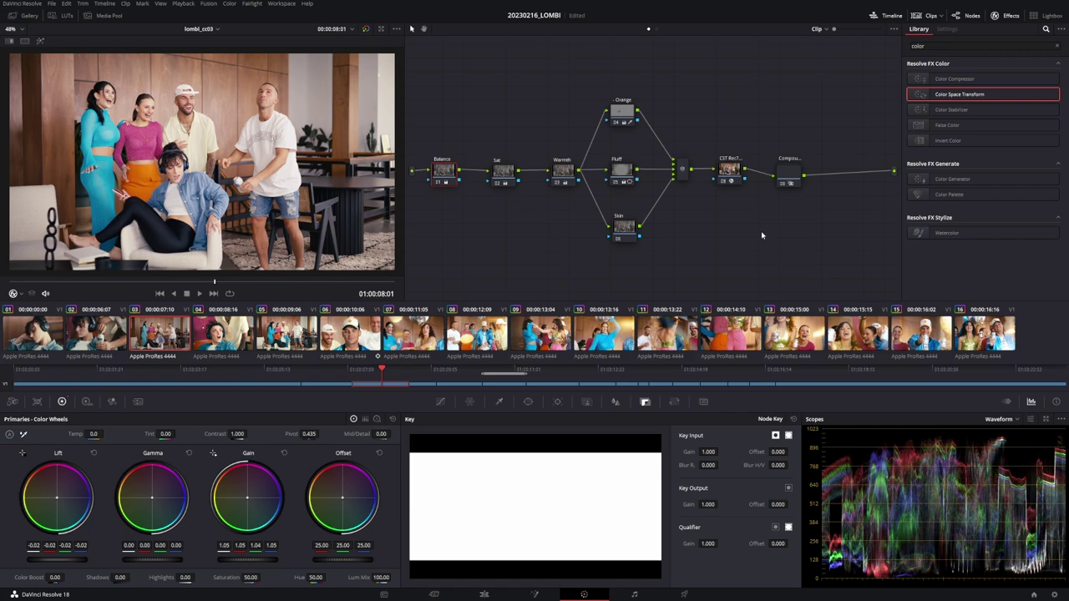
{"action": "left_click", "coordinate": [788, 174]}
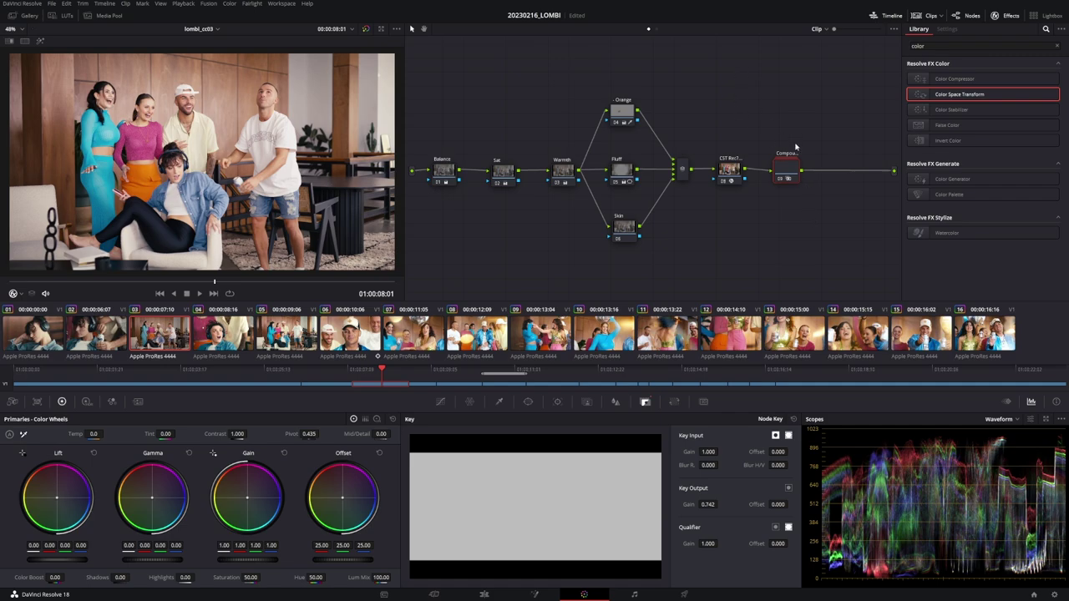
{"action": "left_click_drag", "start_coordinate": [811, 124], "coordinate": [703, 238]}
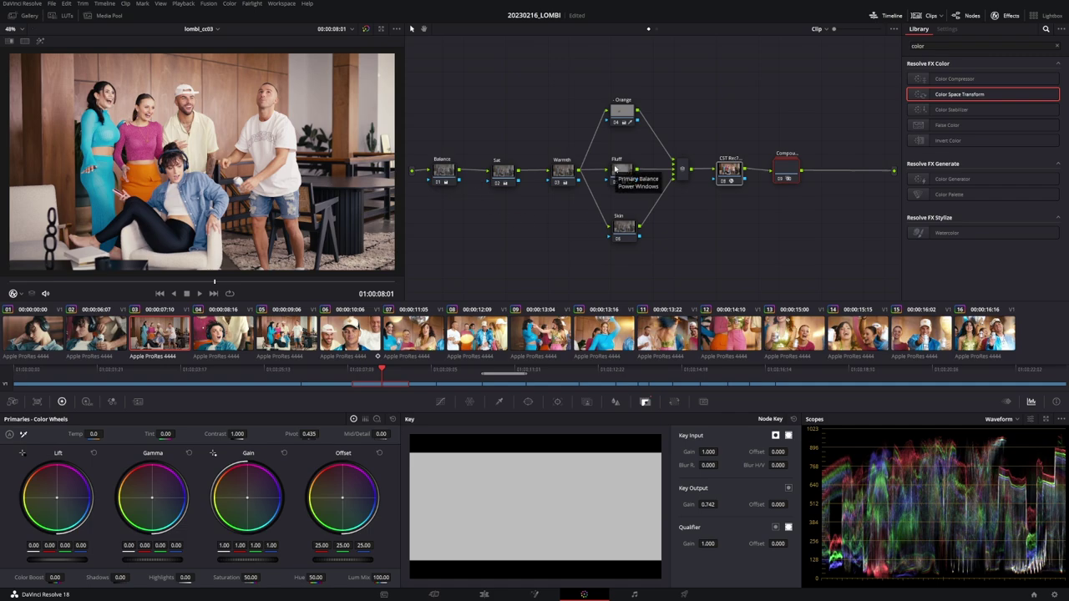
{"action": "left_click_drag", "start_coordinate": [781, 173], "coordinate": [790, 174]}
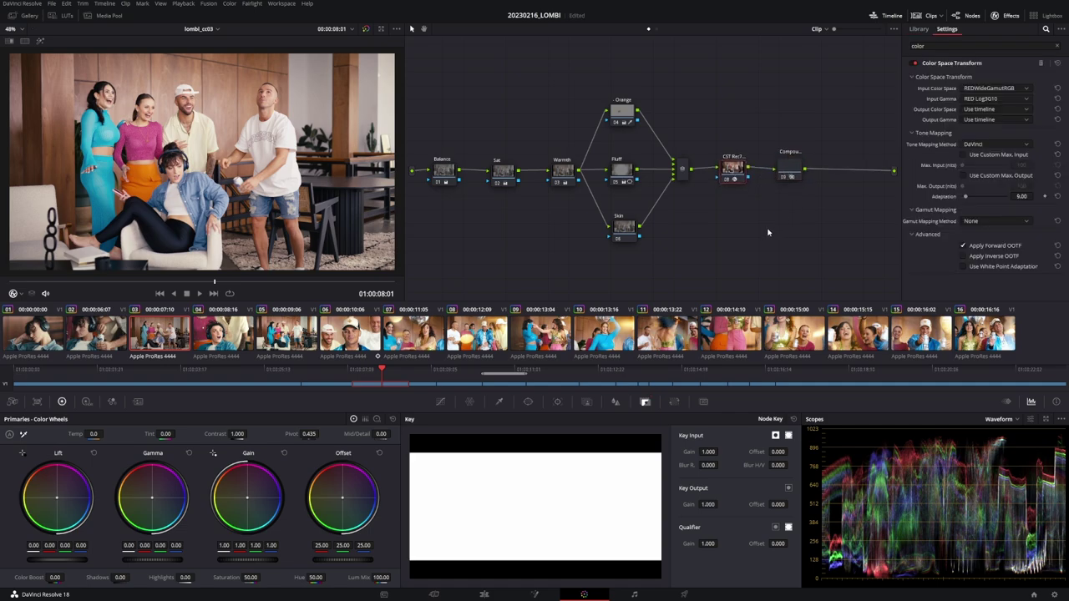